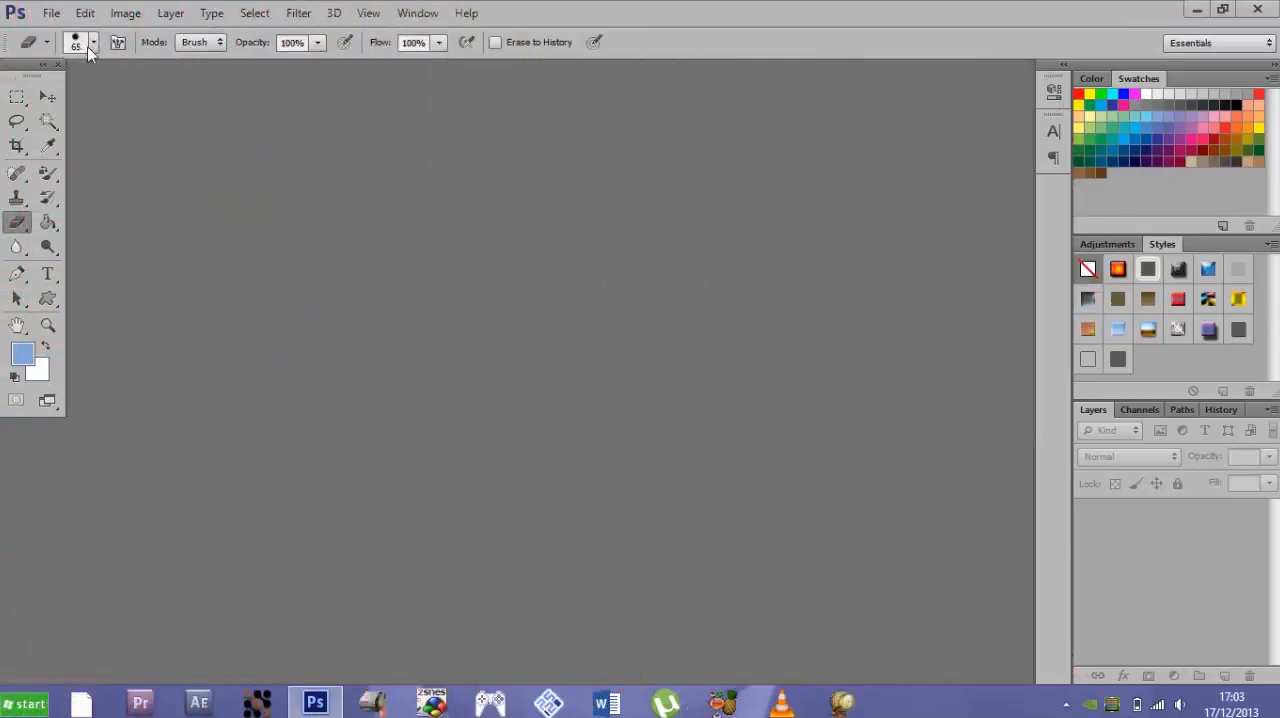
left_click(93, 43)
left_click(93, 43)
left_click(51, 13)
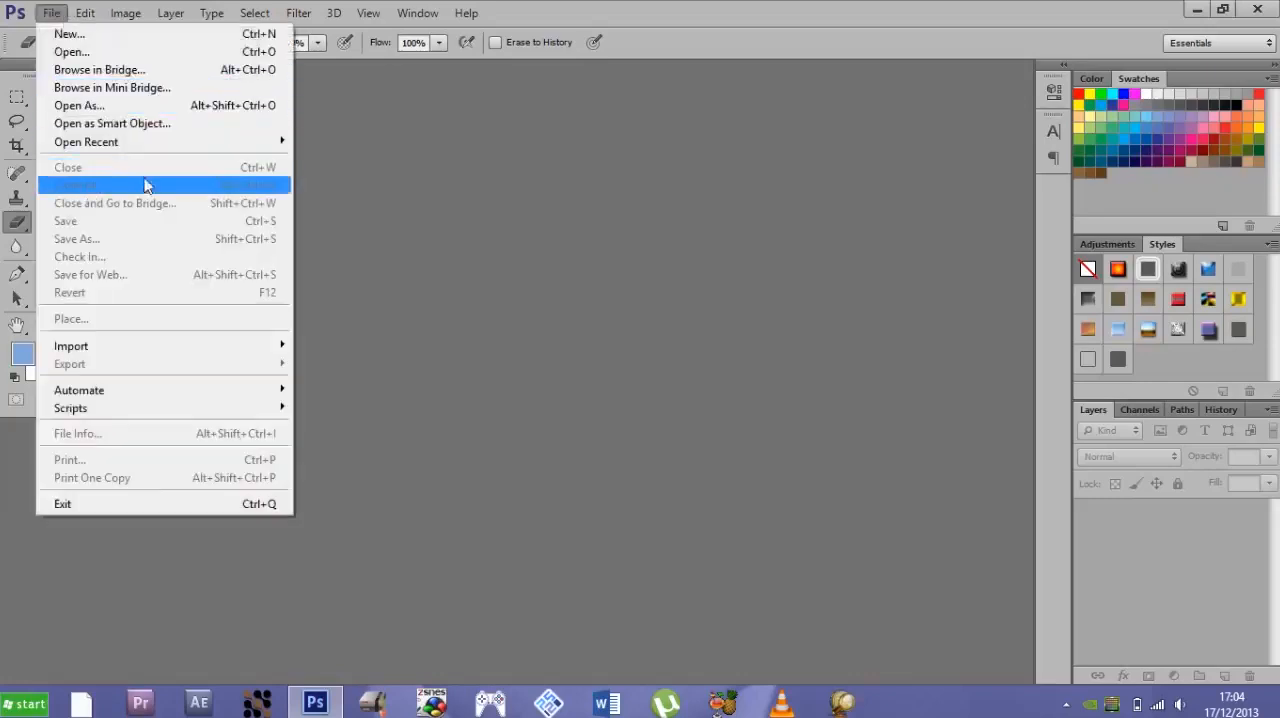
left_click(692, 424)
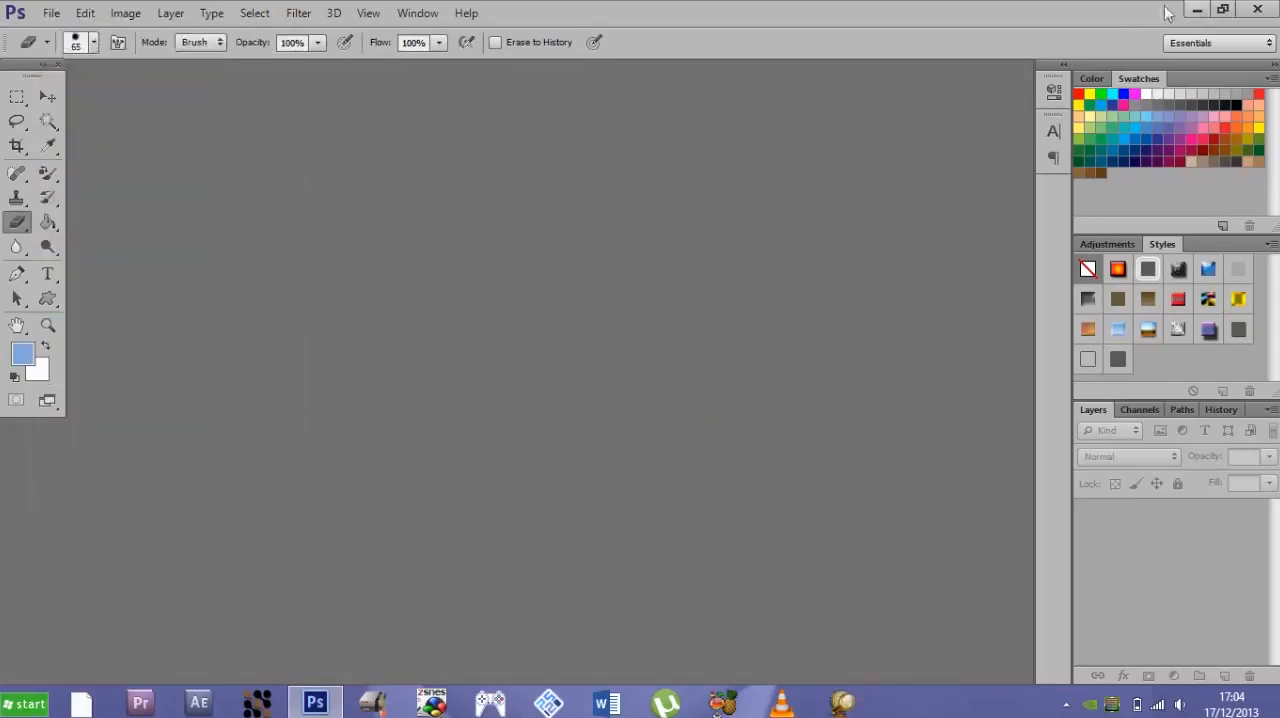
- Open the photo SAM_0047 from the desktop in Photoshop
left_click(1197, 9)
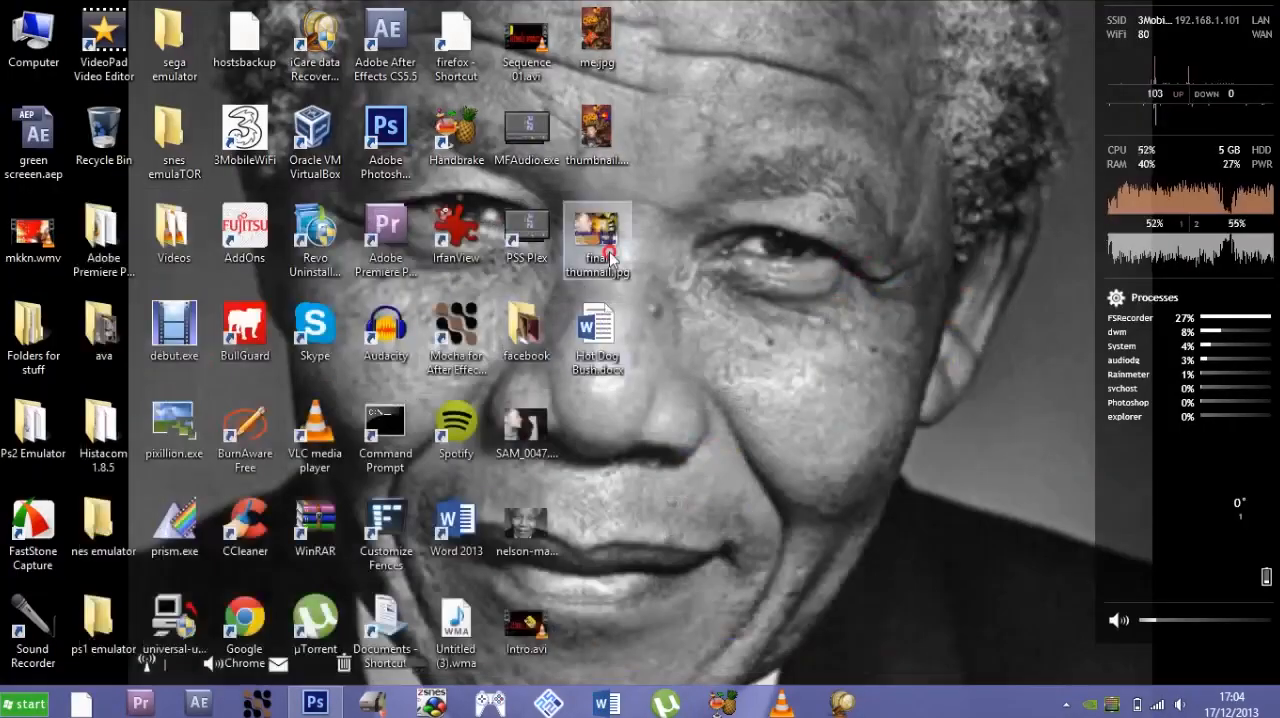
left_click(545, 455)
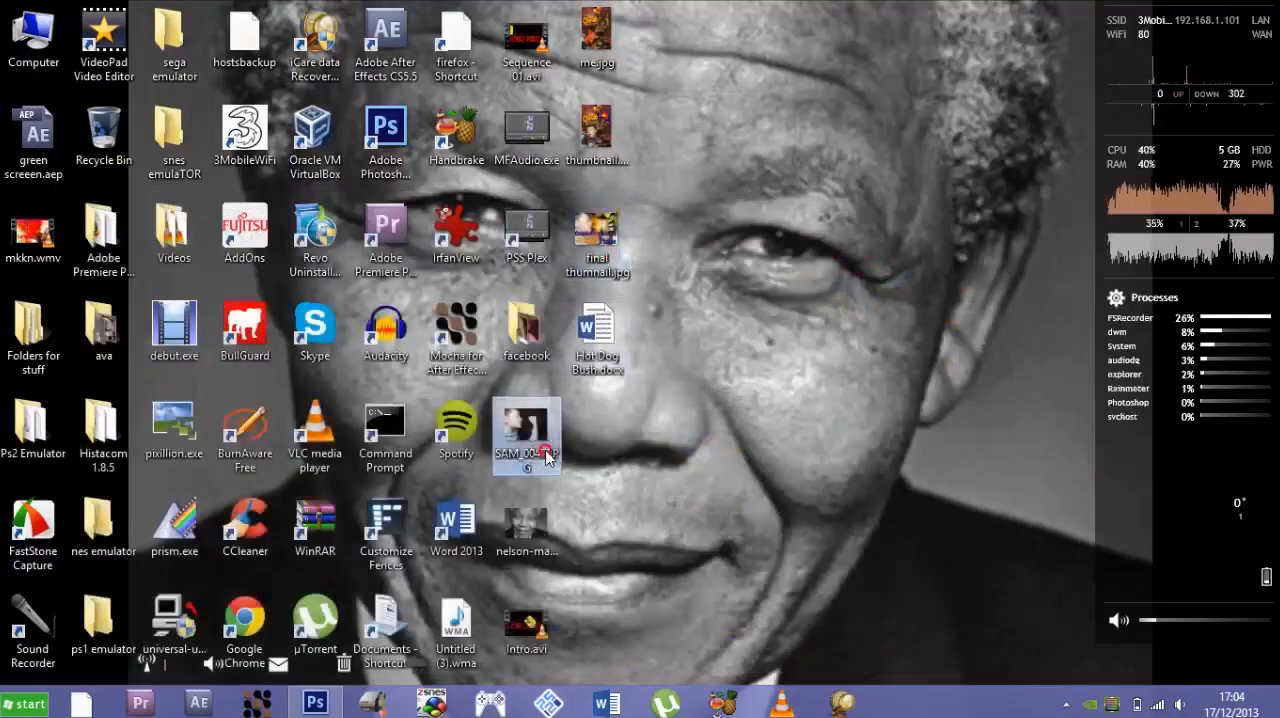
left_click_drag(545, 455, 395, 350)
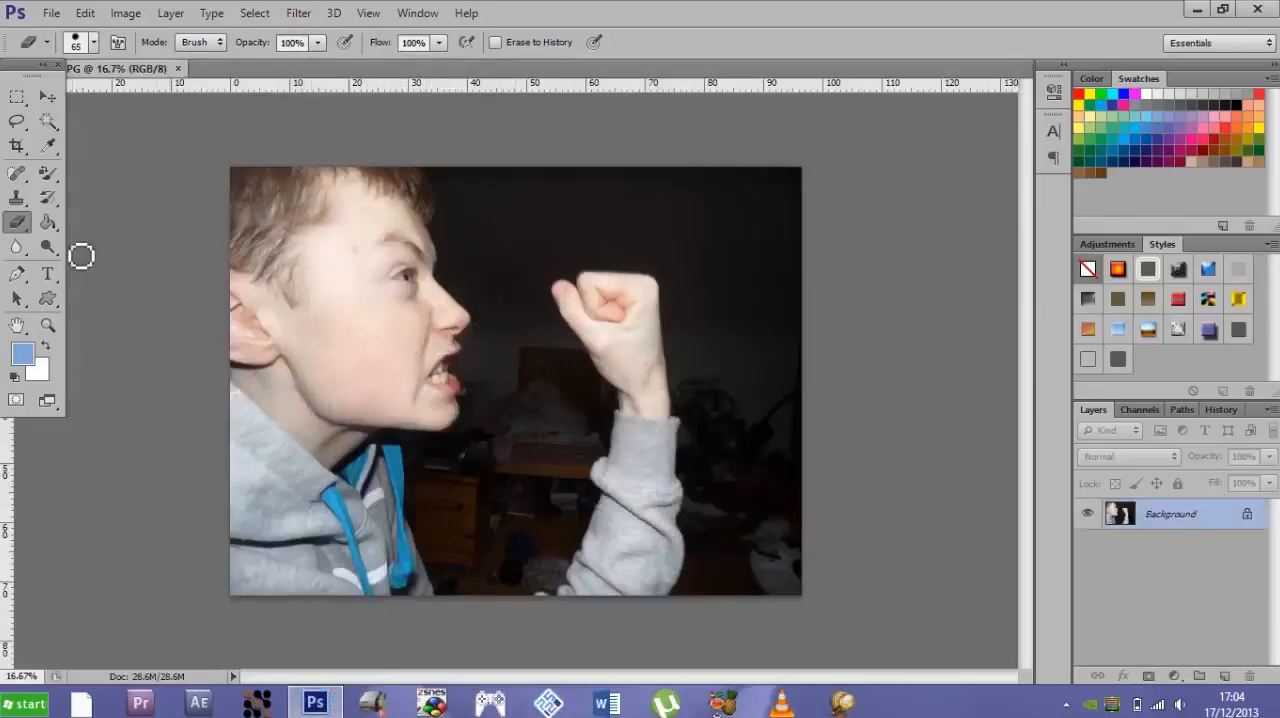
- Switch from the Eraser Tool to the Background Eraser Tool
left_click(19, 222)
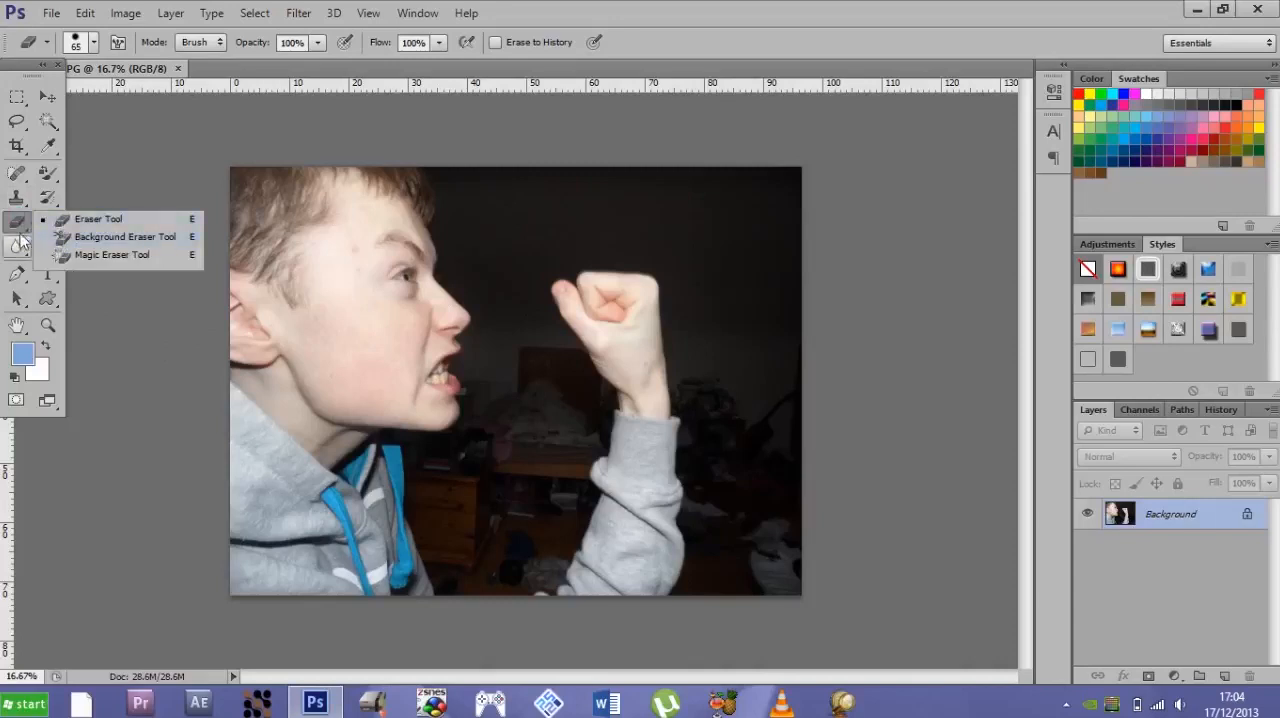
left_click(22, 220)
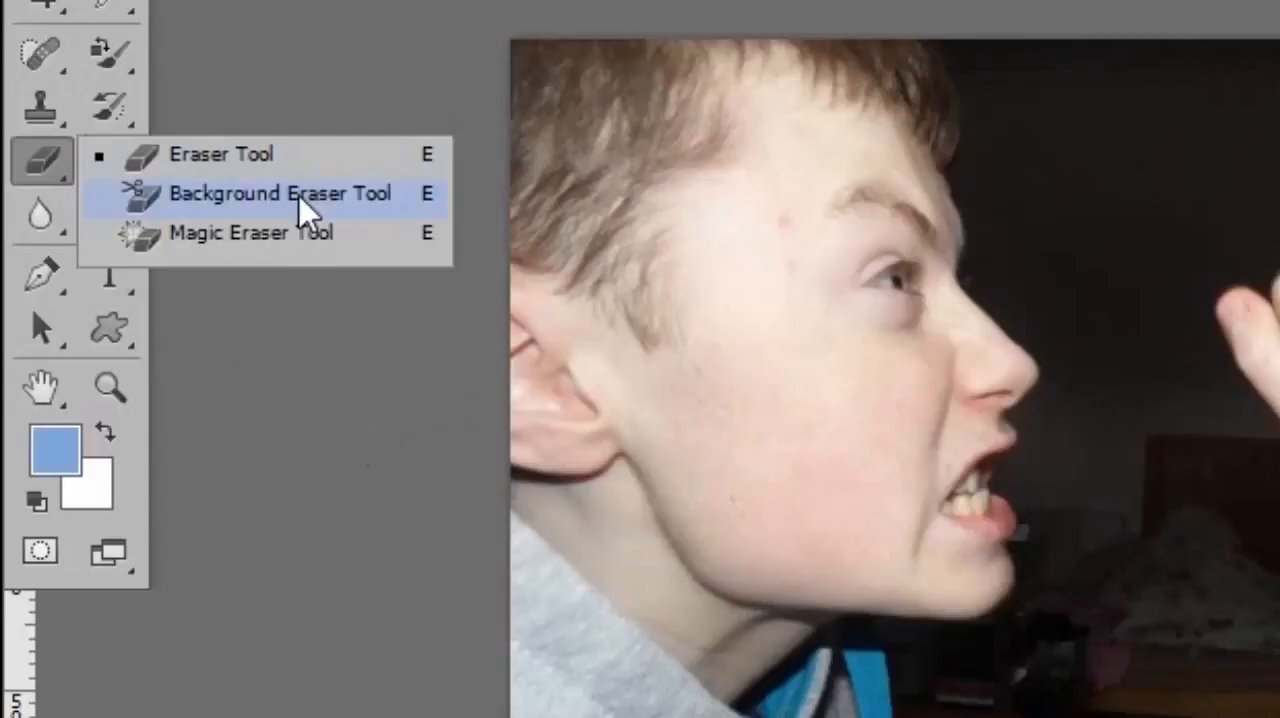
left_click(298, 196)
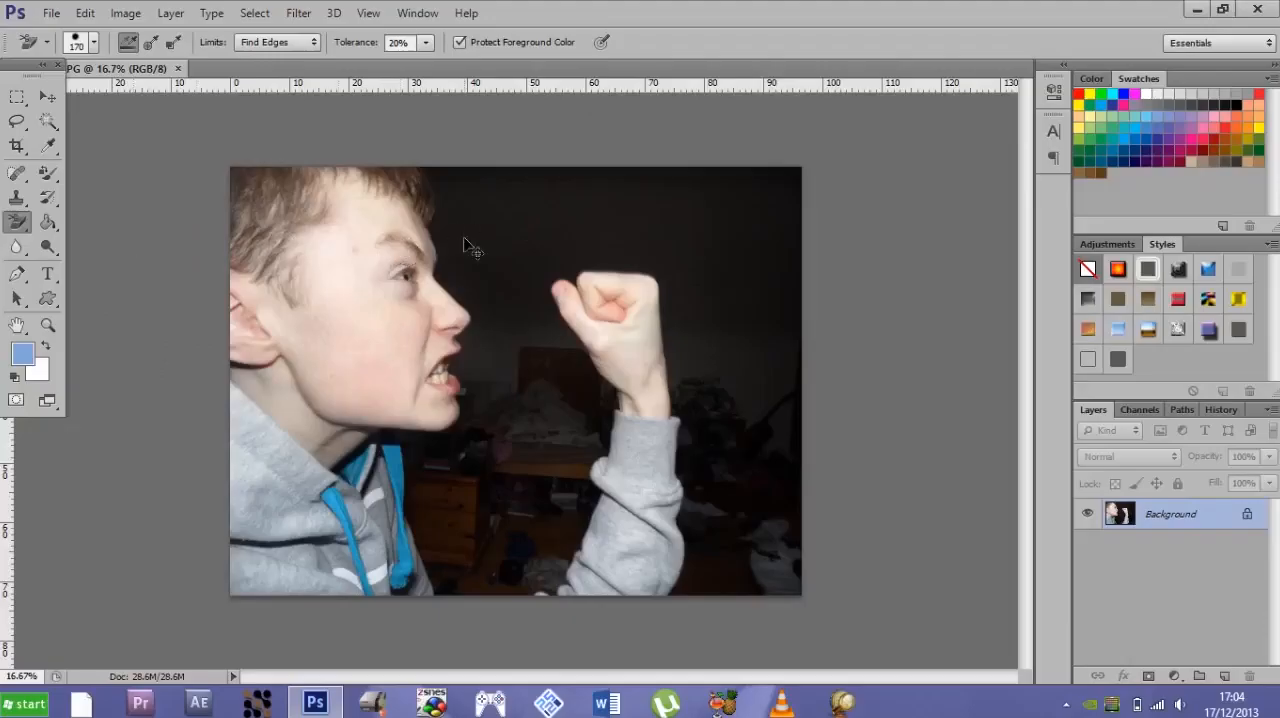
- Try brush sizes of 3803 px and 1 px for the background eraser
key("ctrl+plus")
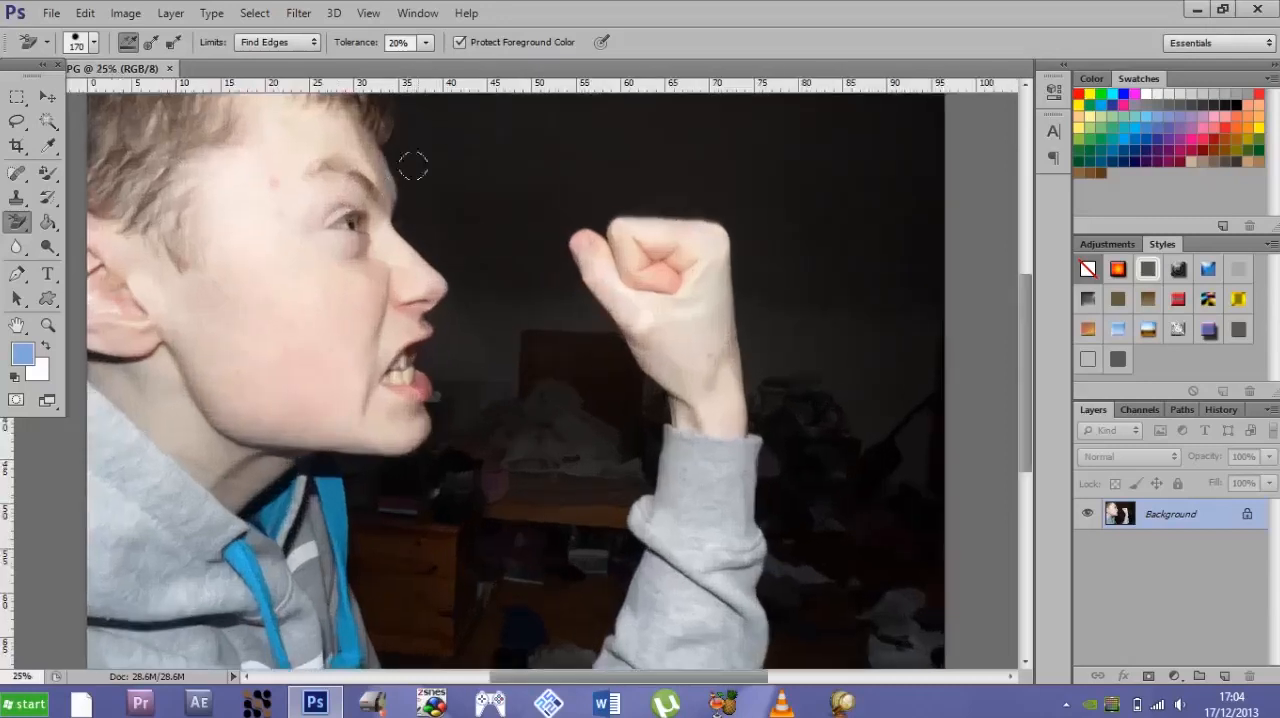
left_click(94, 42)
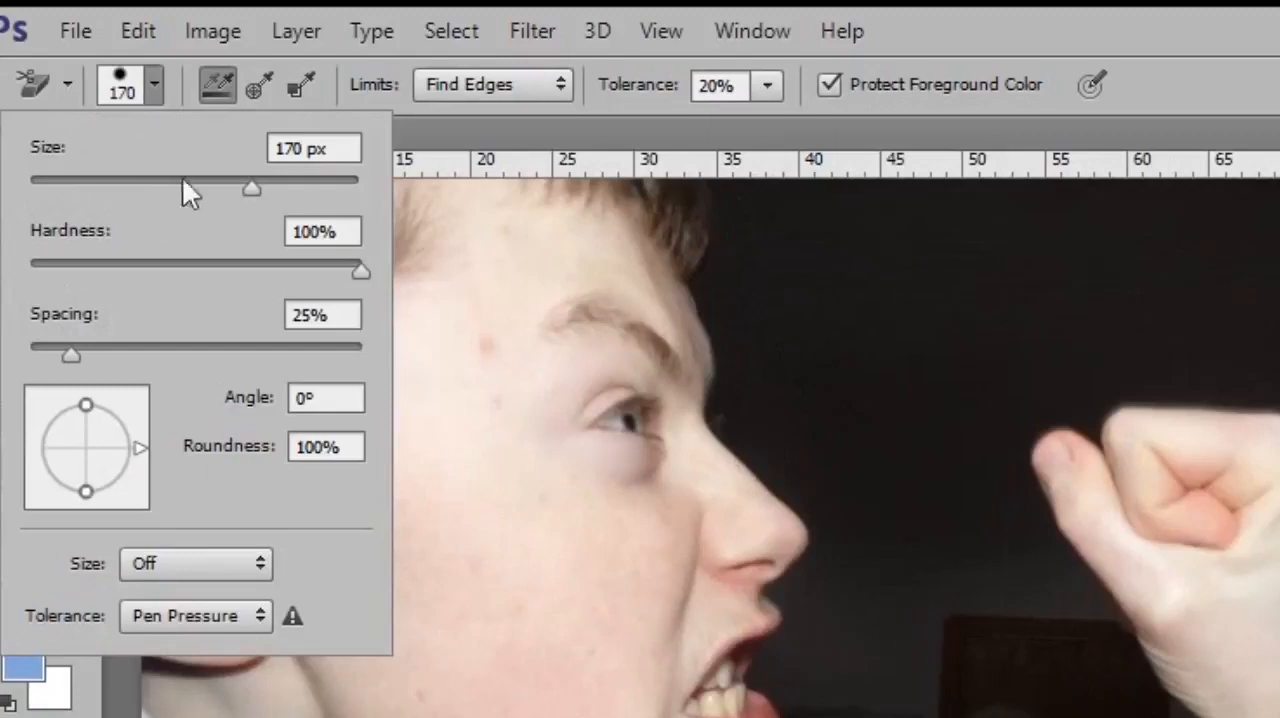
left_click(149, 77)
left_click(149, 77)
left_click(153, 178)
left_click_drag(154, 181, 348, 186)
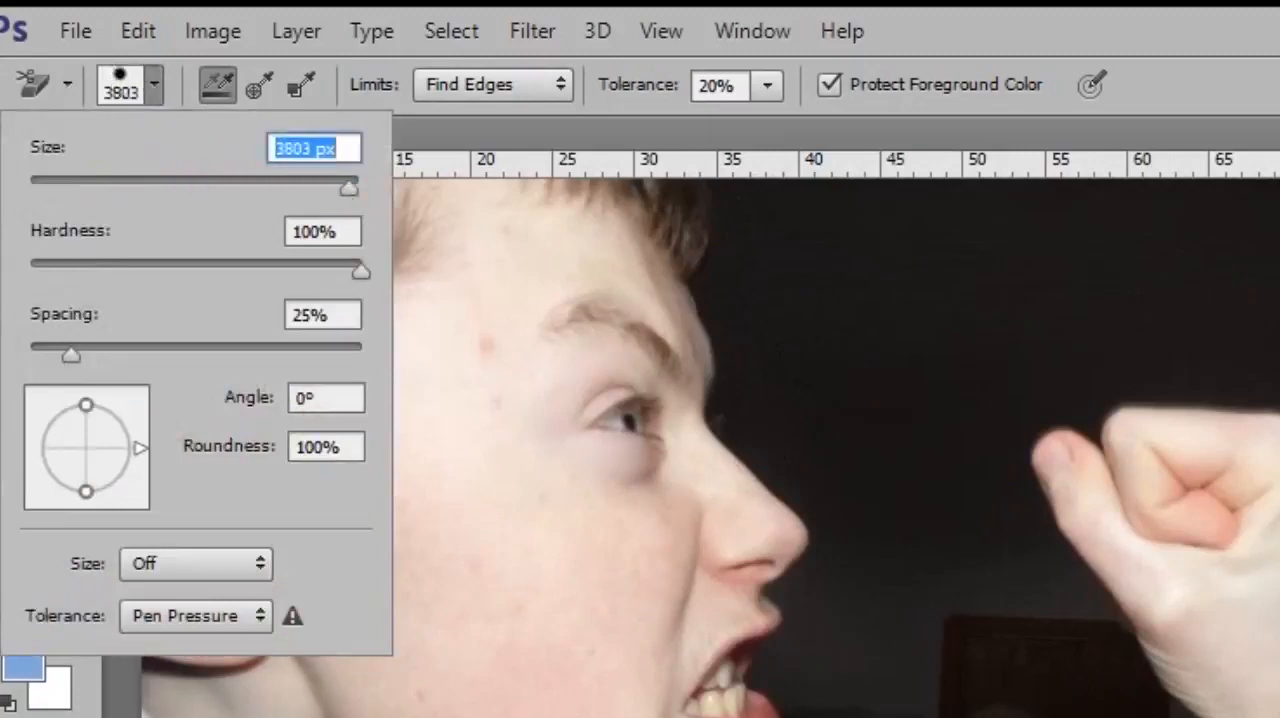
left_click_drag(292, 188, 12, 192)
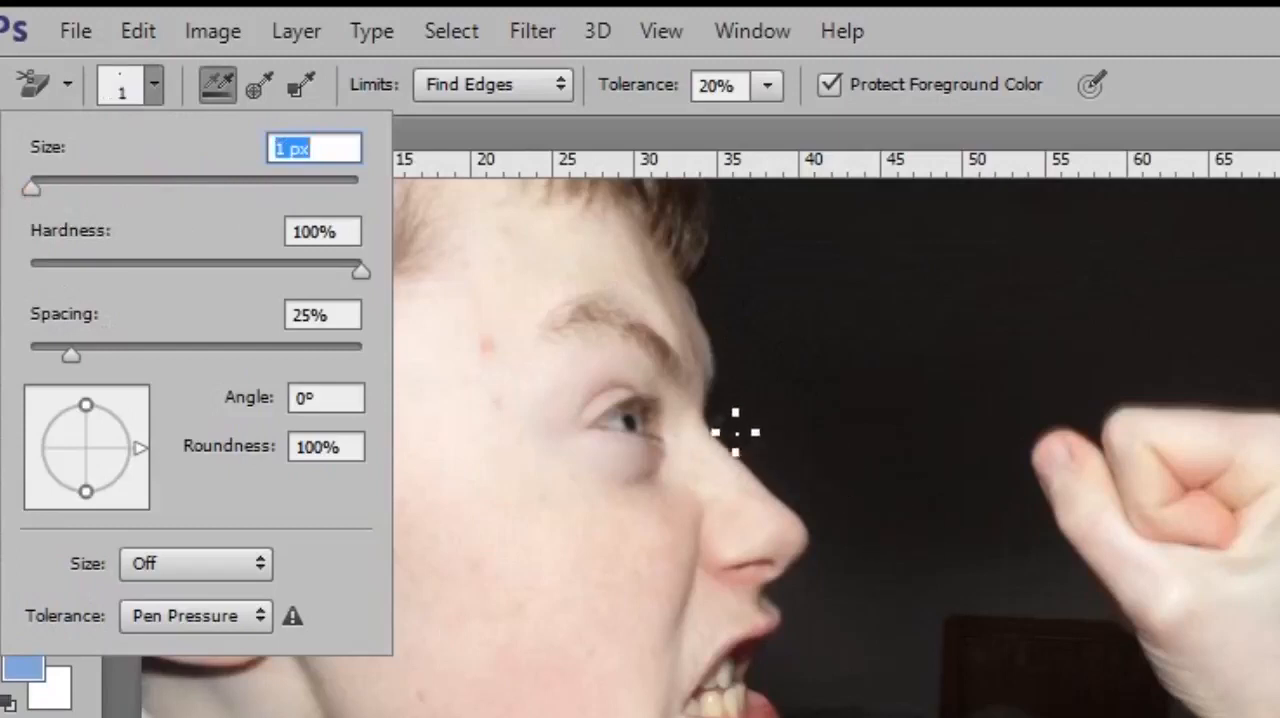
- Set the background eraser's brush size to 179 px
left_click_drag(55, 186, 166, 213)
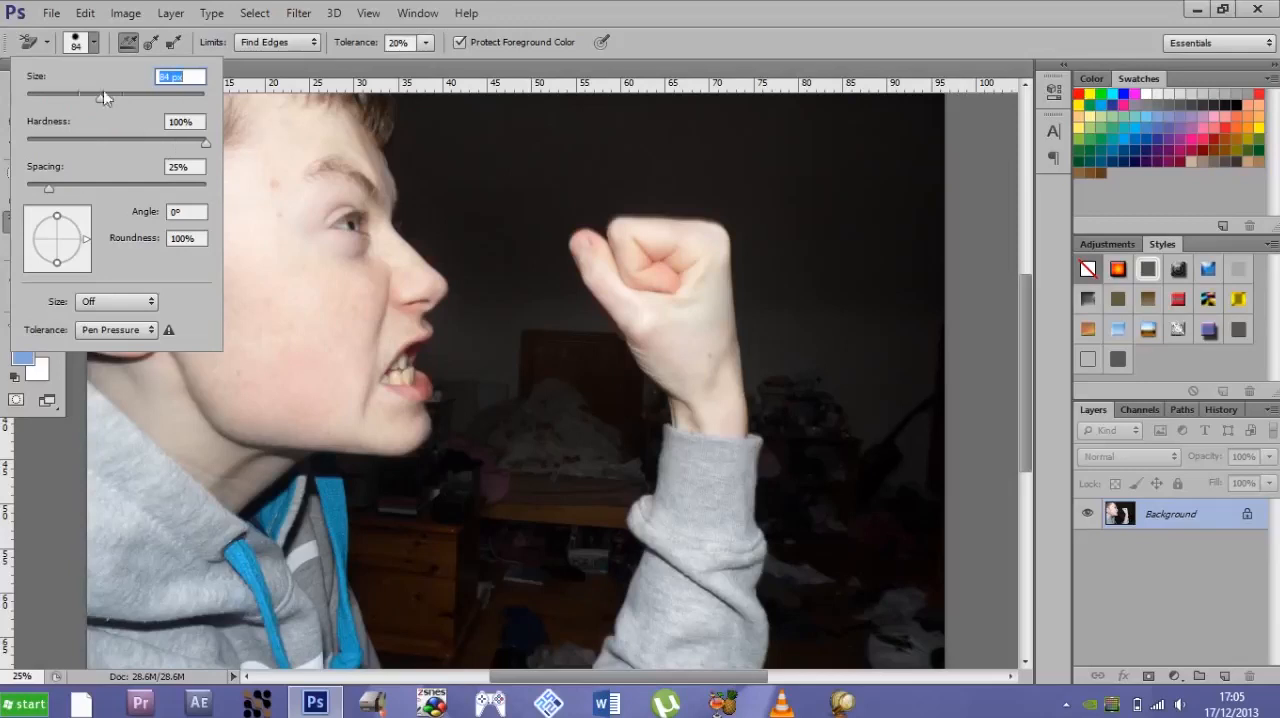
left_click_drag(100, 99, 150, 97)
left_click(30, 517)
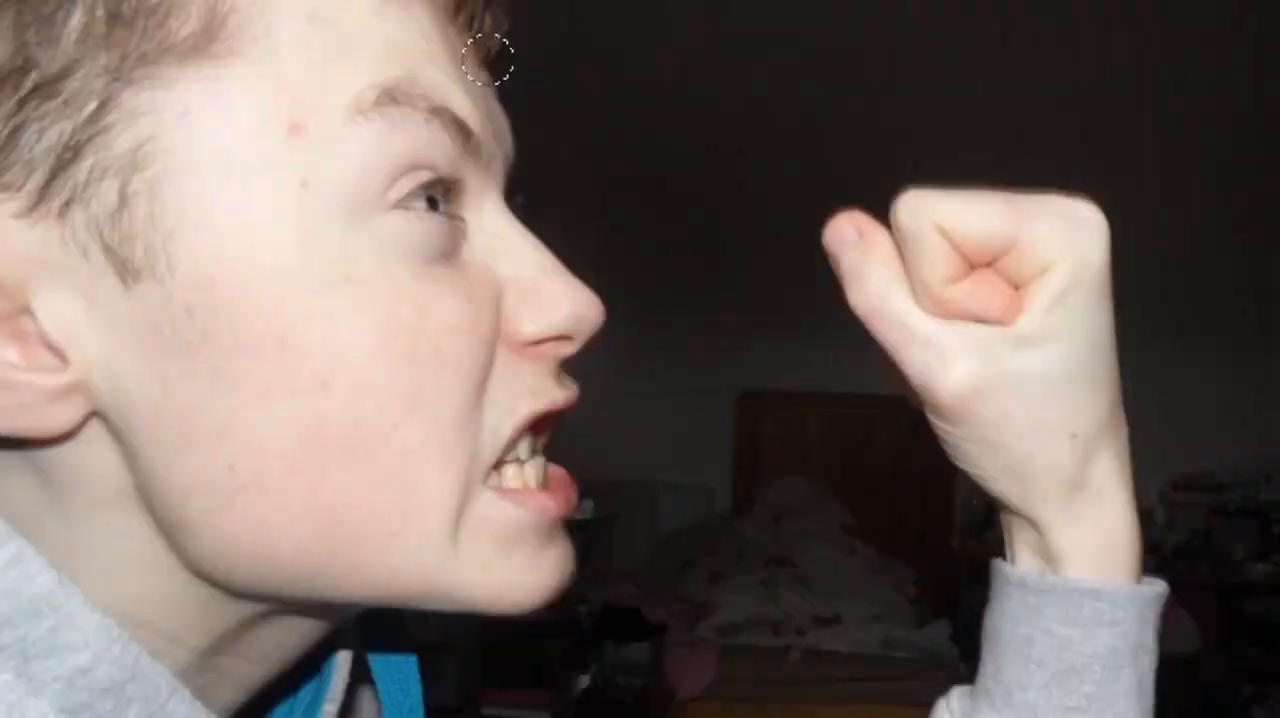
- Erase a strip of dark background along the boy's profile, from the hair past nose and chin down the hoodie front
mouse_move(487, 58)
left_mouse_down()
mouse_move(506, 57)
mouse_move(545, 183)
mouse_move(531, 206)
mouse_move(540, 243)
mouse_move(609, 297)
mouse_move(619, 326)
mouse_move(571, 380)
mouse_move(586, 386)
mouse_move(577, 378)
left_mouse_up()
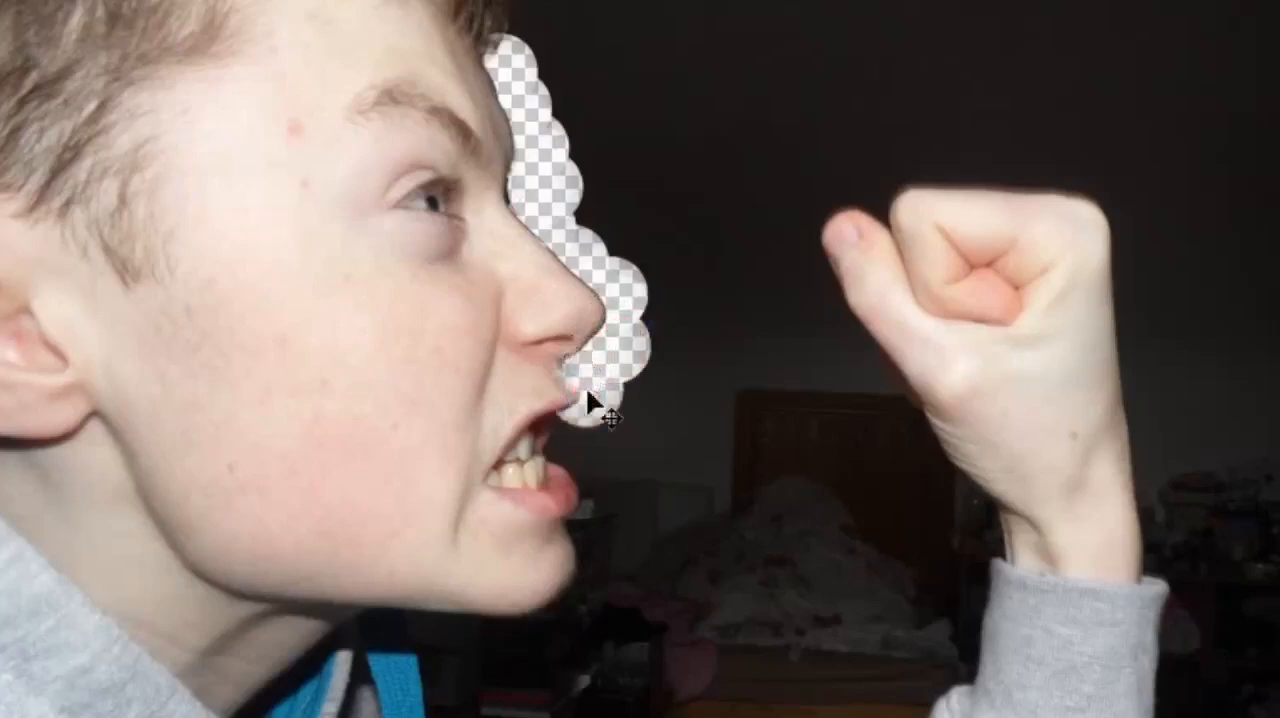
key("ctrl+z")
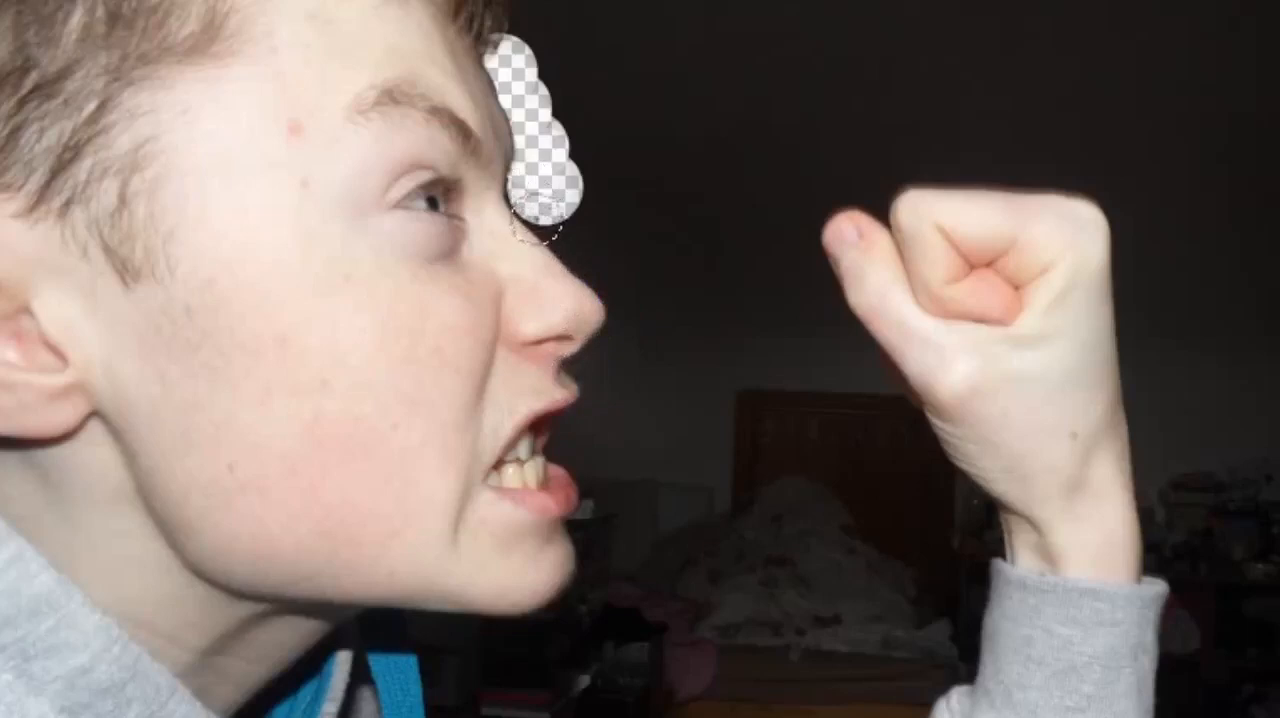
mouse_move(546, 234)
left_mouse_down()
mouse_move(617, 303)
mouse_move(603, 386)
mouse_move(571, 434)
mouse_move(603, 563)
mouse_move(580, 603)
mouse_move(520, 627)
mouse_move(430, 632)
left_mouse_up()
left_click(578, 413)
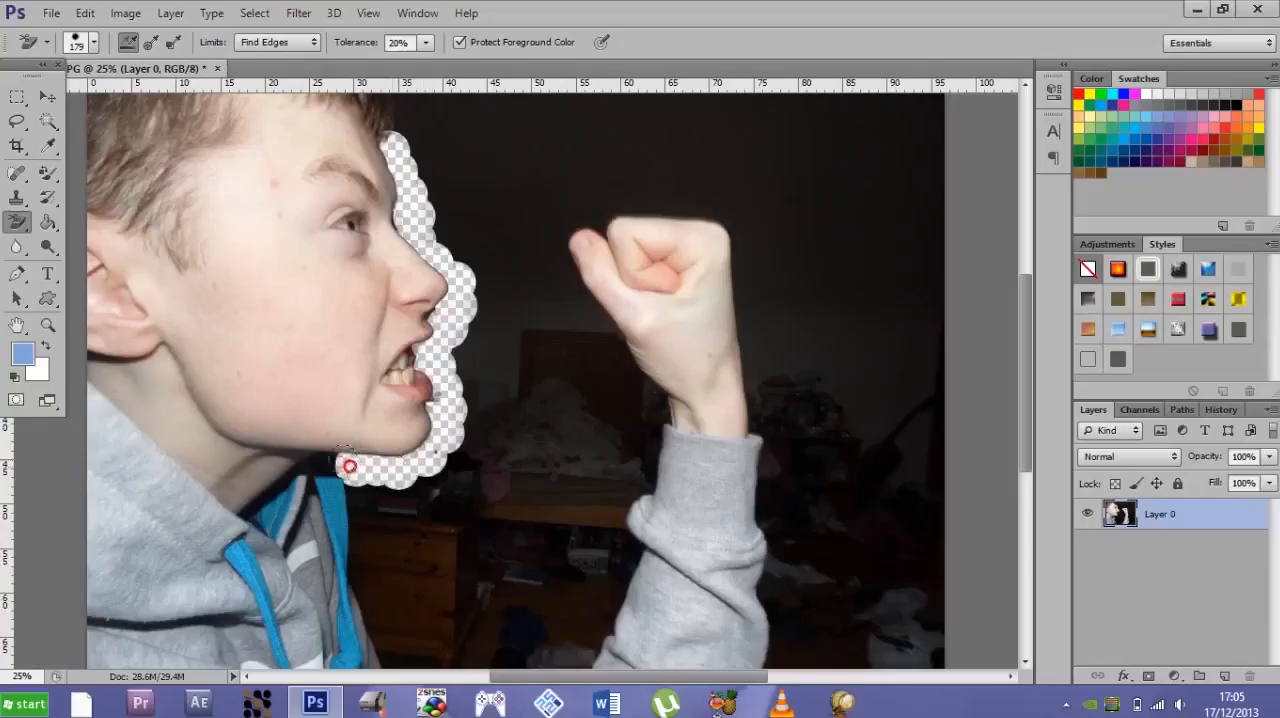
mouse_move(349, 466)
left_mouse_down()
mouse_move(312, 466)
mouse_move(352, 494)
mouse_move(395, 634)
mouse_move(390, 622)
left_mouse_up()
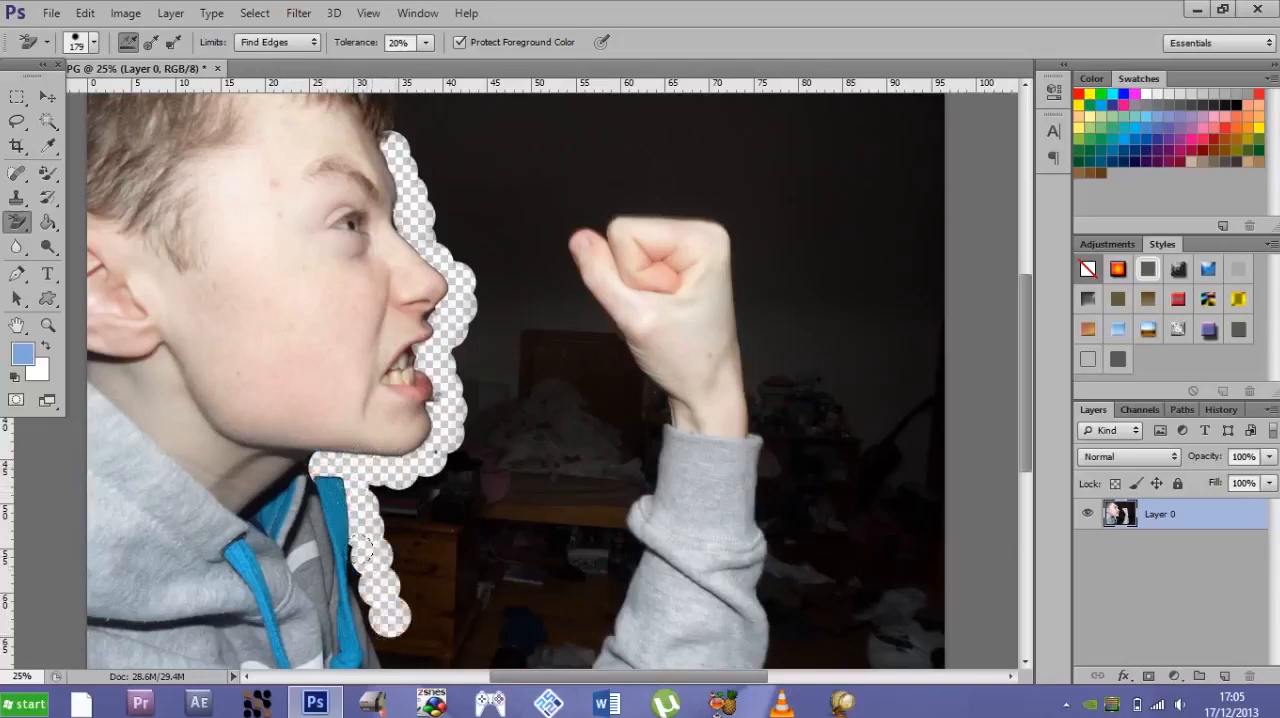
mouse_move(362, 548)
left_mouse_down()
mouse_move(380, 620)
mouse_move(357, 594)
mouse_move(405, 662)
mouse_move(373, 614)
mouse_move(348, 626)
left_mouse_up()
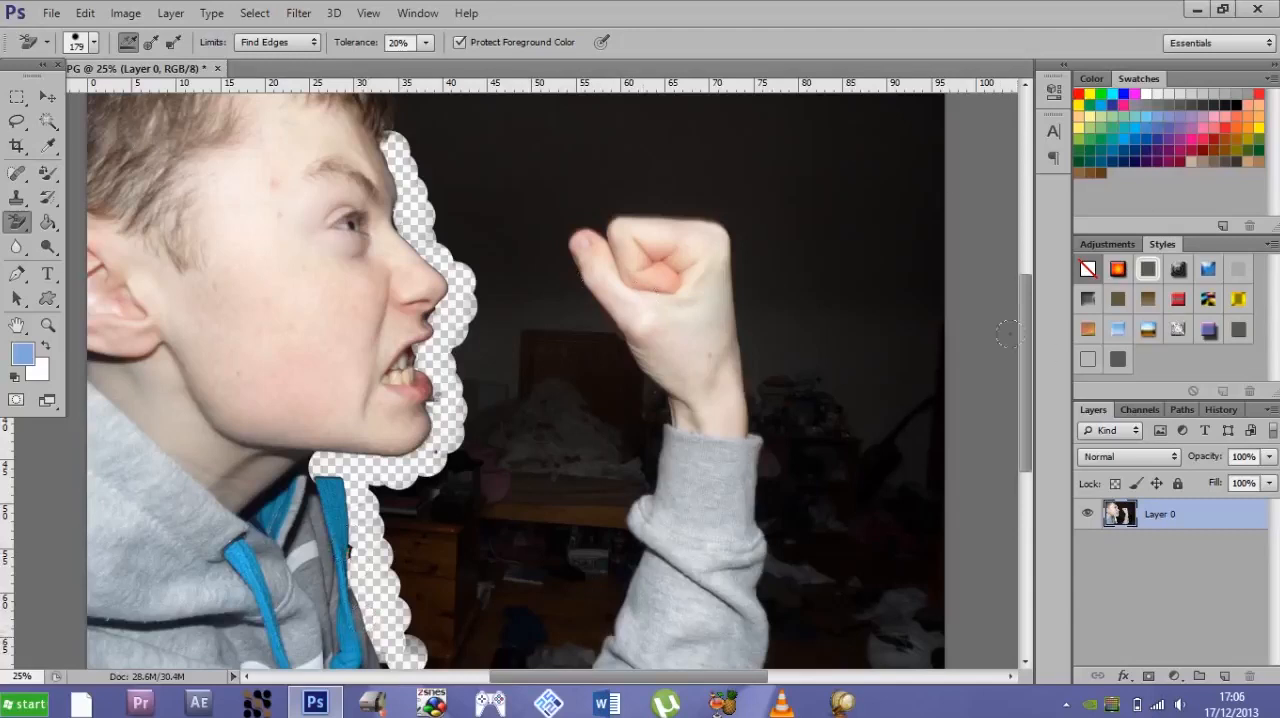
left_click_drag(1023, 349, 1017, 277)
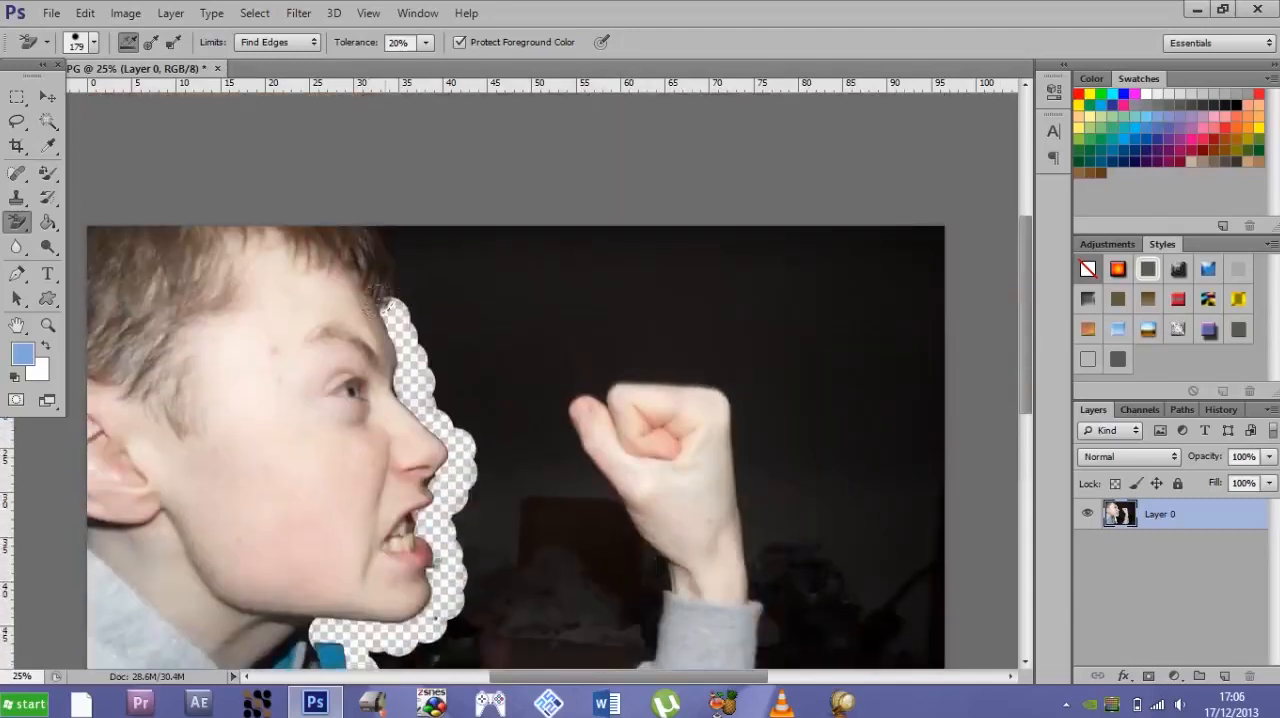
mouse_move(382, 292)
left_mouse_down()
mouse_move(397, 254)
mouse_move(357, 225)
left_mouse_up()
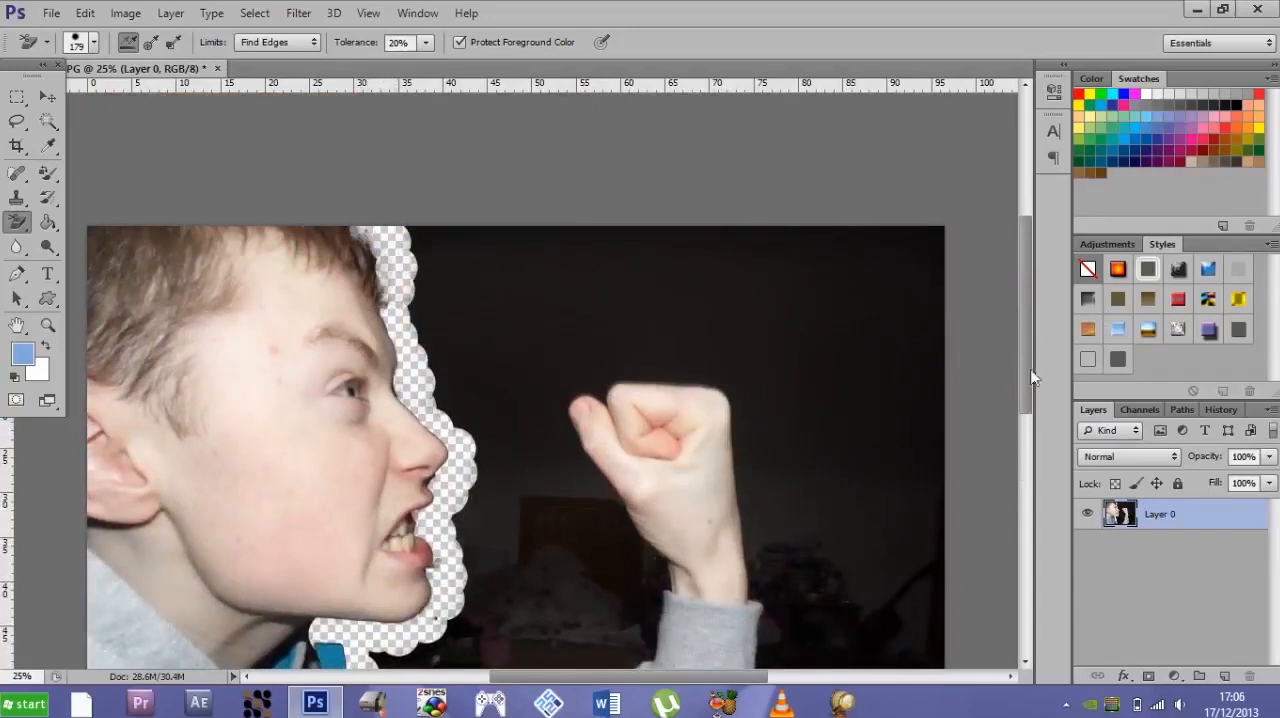
- Continue the background-erased strip along the photo's bottom edge, up the inner side of the raised forearm and around the fist
left_click_drag(1023, 395, 1020, 510)
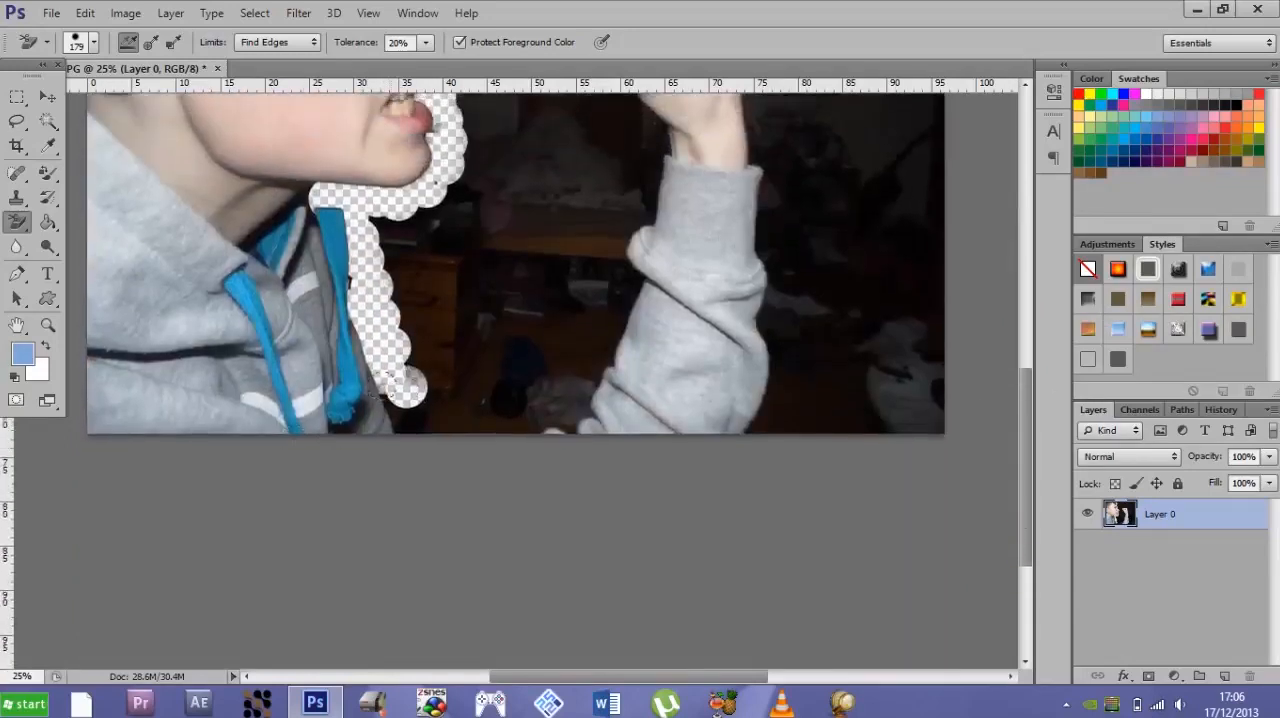
mouse_move(389, 387)
left_mouse_down()
mouse_move(404, 426)
mouse_move(485, 427)
mouse_move(586, 404)
mouse_move(628, 287)
mouse_move(625, 226)
mouse_move(656, 183)
mouse_move(637, 104)
left_mouse_up()
left_click_drag(1019, 407, 1021, 325)
mouse_move(622, 326)
left_mouse_down()
mouse_move(560, 198)
mouse_move(620, 172)
mouse_move(712, 168)
mouse_move(757, 263)
mouse_move(775, 347)
mouse_move(770, 338)
left_mouse_up()
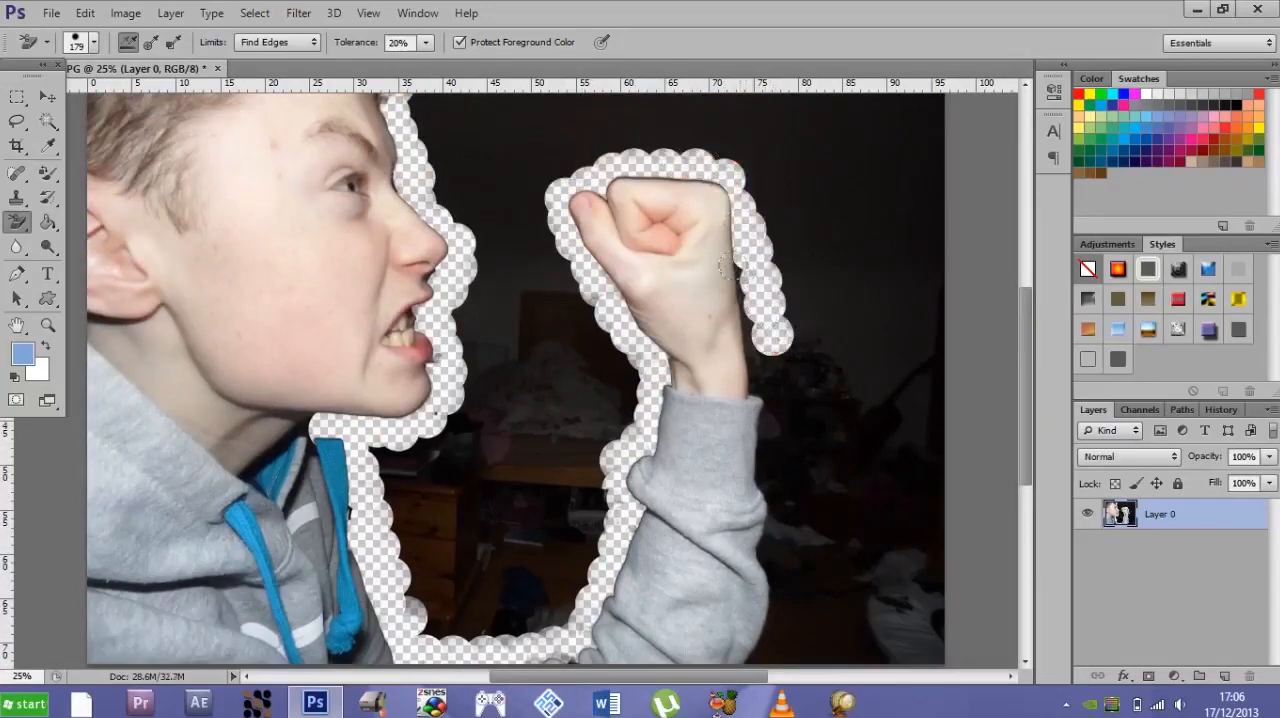
- Erase the background strip along the outer side of the wrist and sleeve down to the photo's bottom edge
left_click_drag(730, 268, 752, 376)
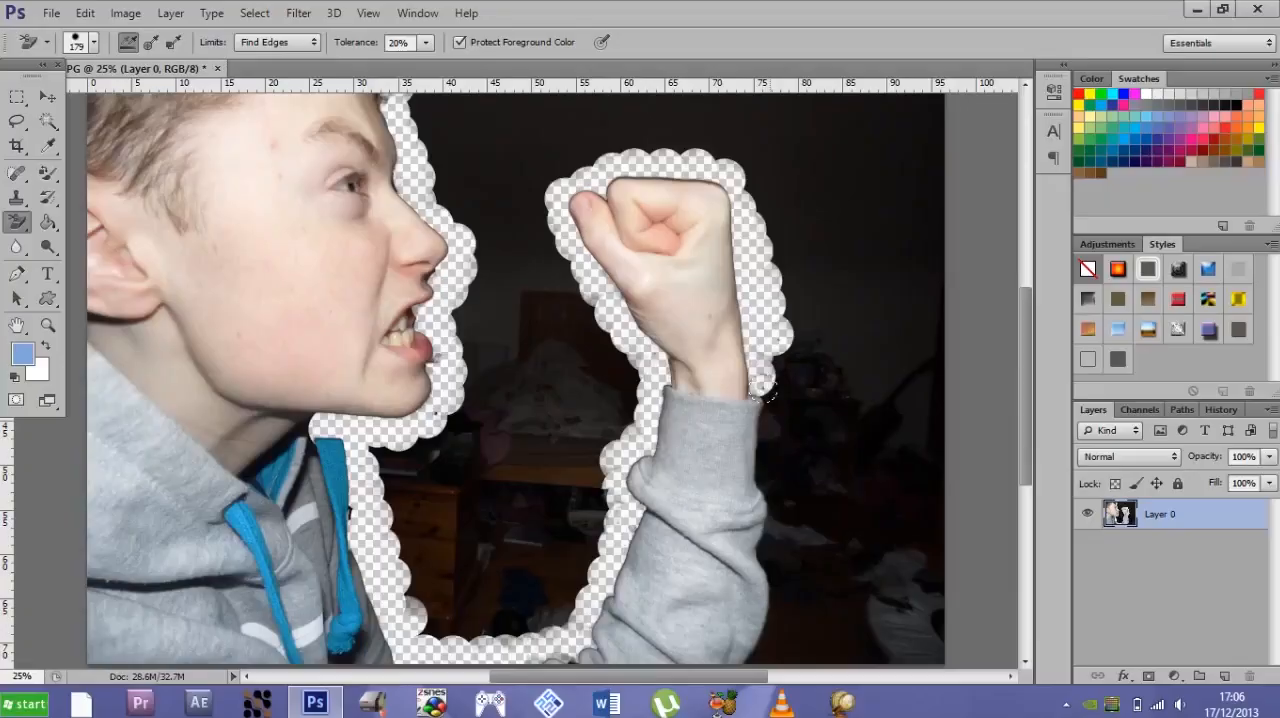
mouse_move(769, 397)
left_mouse_down()
mouse_move(780, 623)
mouse_move(752, 662)
mouse_move(733, 654)
left_mouse_up()
left_click_drag(748, 556, 762, 550)
- Restore the wrongly erased patch at the bottom of the raised arm's sleeve with the History Brush Tool
scroll(1012, 443, "down", 3)
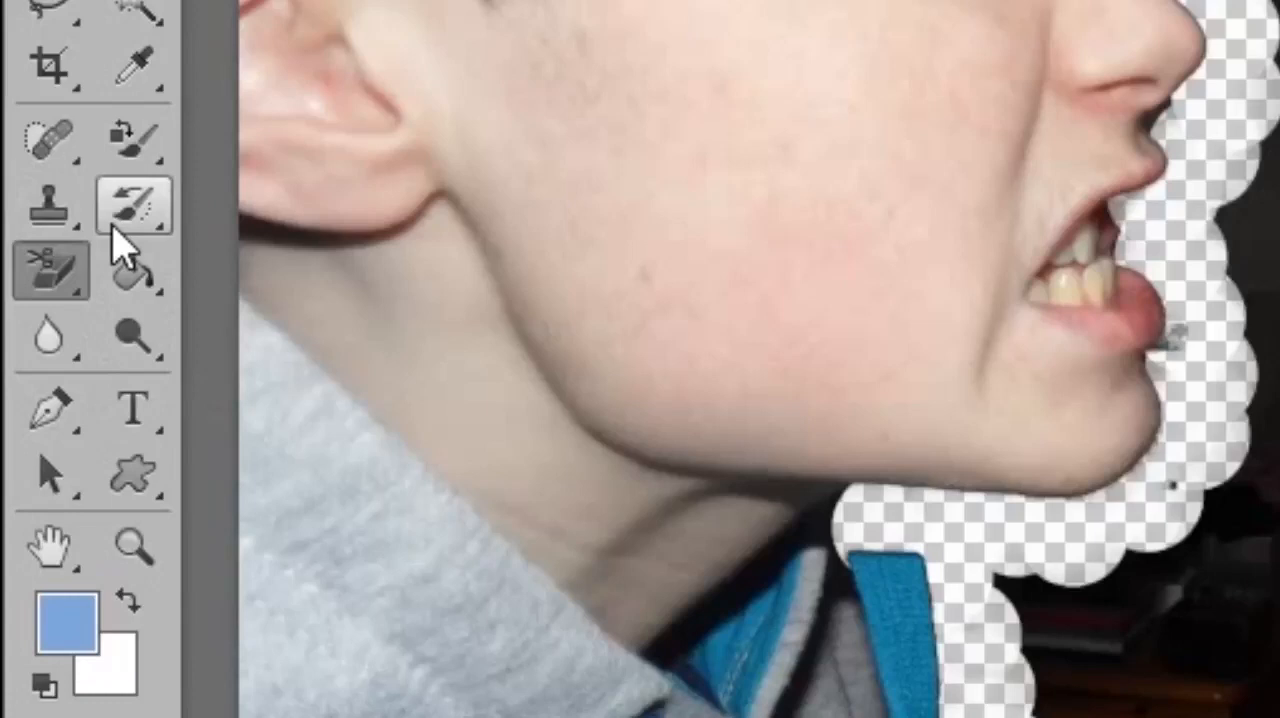
left_click(137, 205)
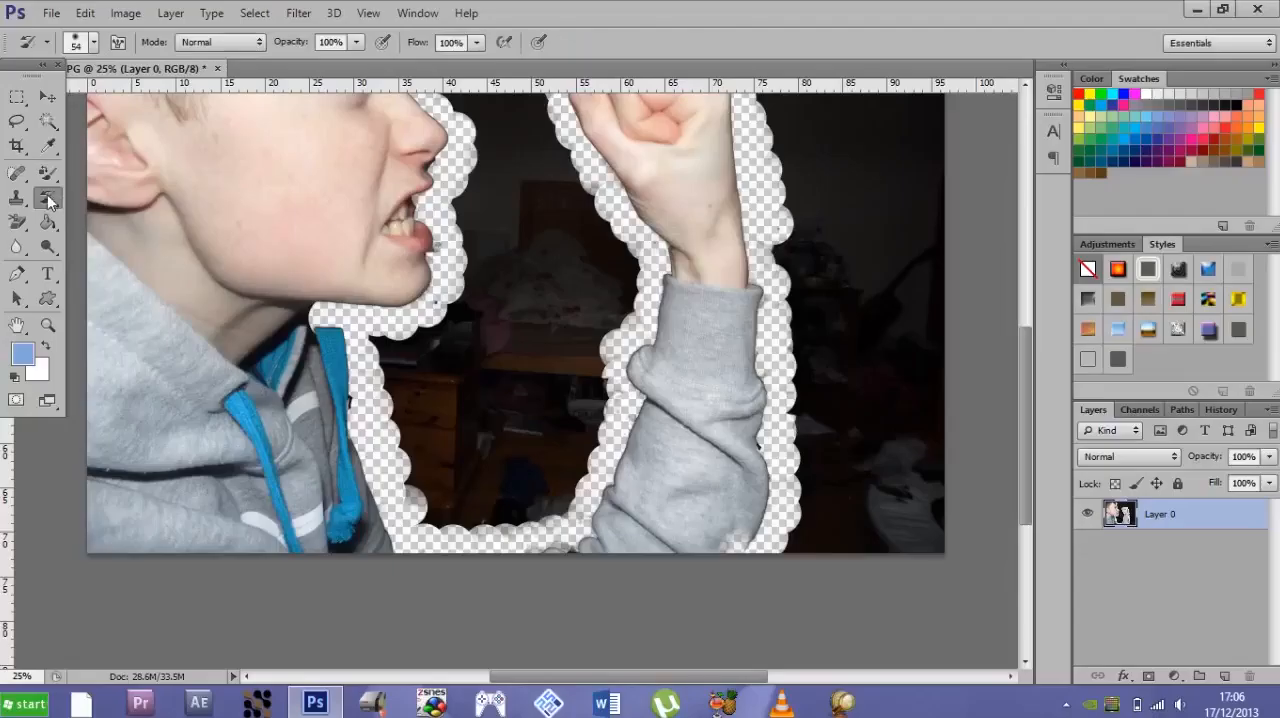
left_click(48, 199)
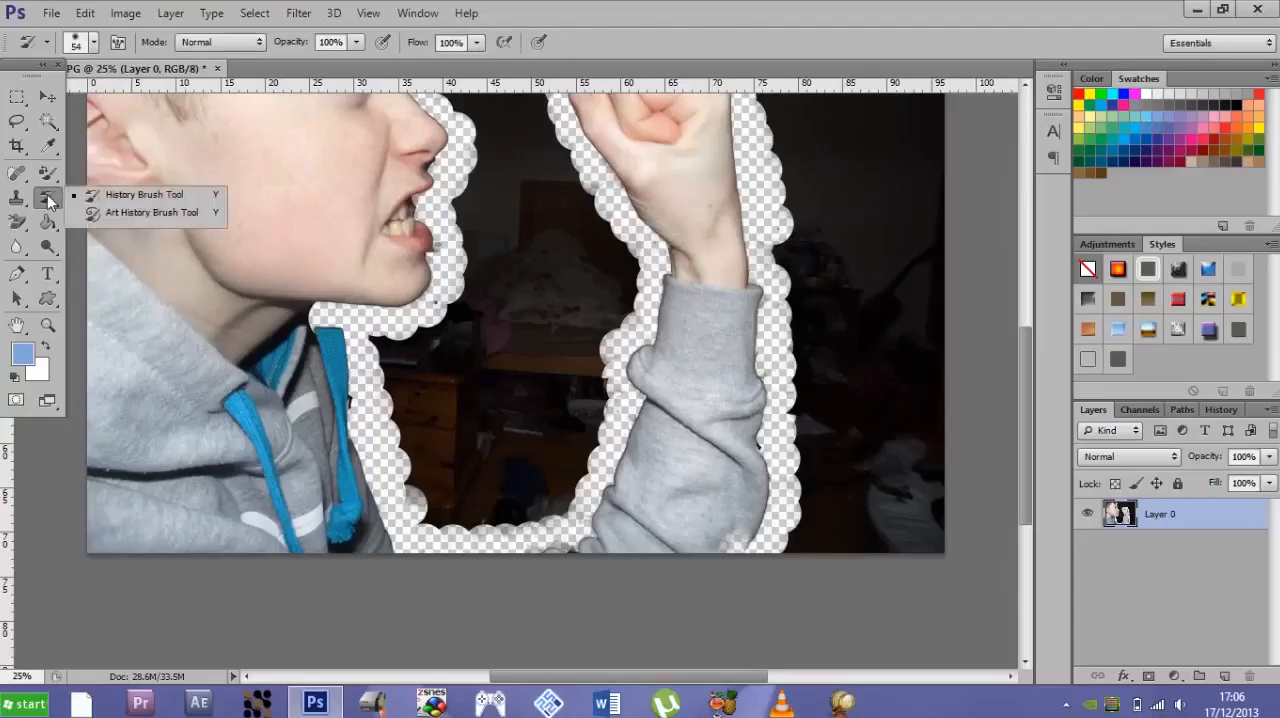
left_click(48, 199)
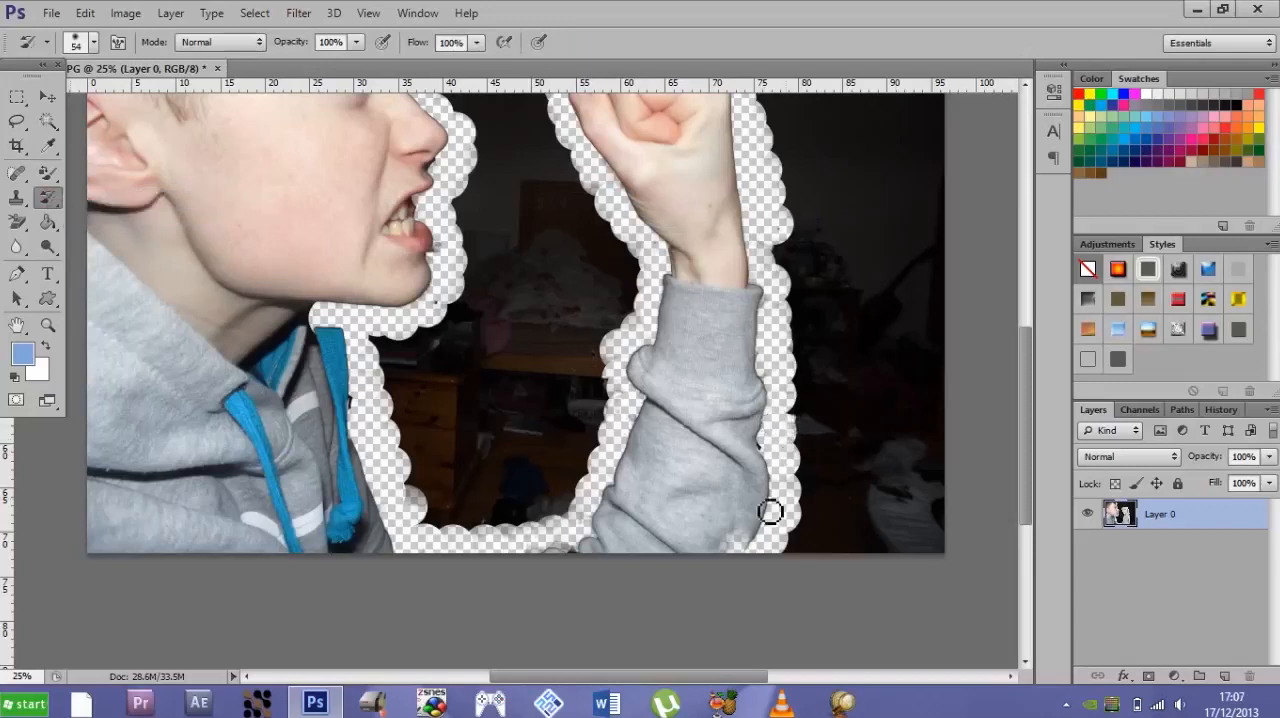
left_click_drag(751, 552, 736, 558)
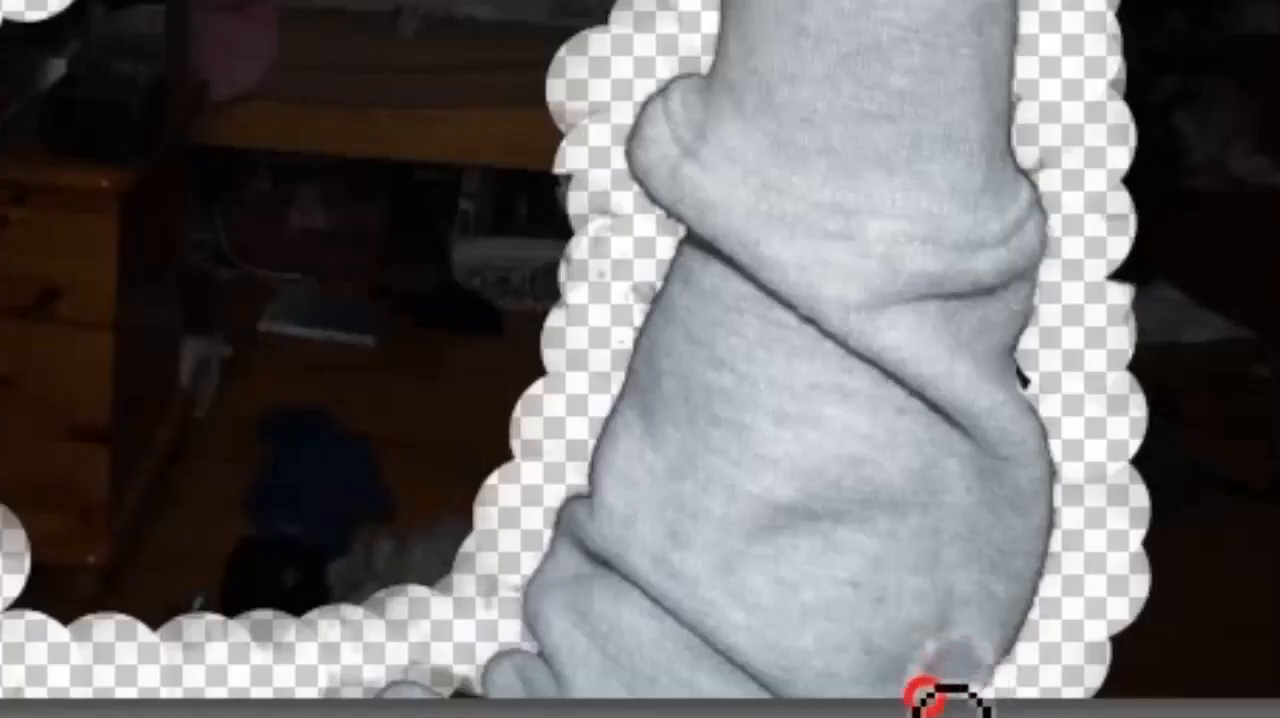
mouse_move(958, 712)
left_mouse_down()
mouse_move(957, 678)
mouse_move(970, 672)
mouse_move(952, 682)
mouse_move(950, 708)
mouse_move(969, 672)
mouse_move(1008, 670)
mouse_move(1012, 700)
mouse_move(971, 694)
left_mouse_up()
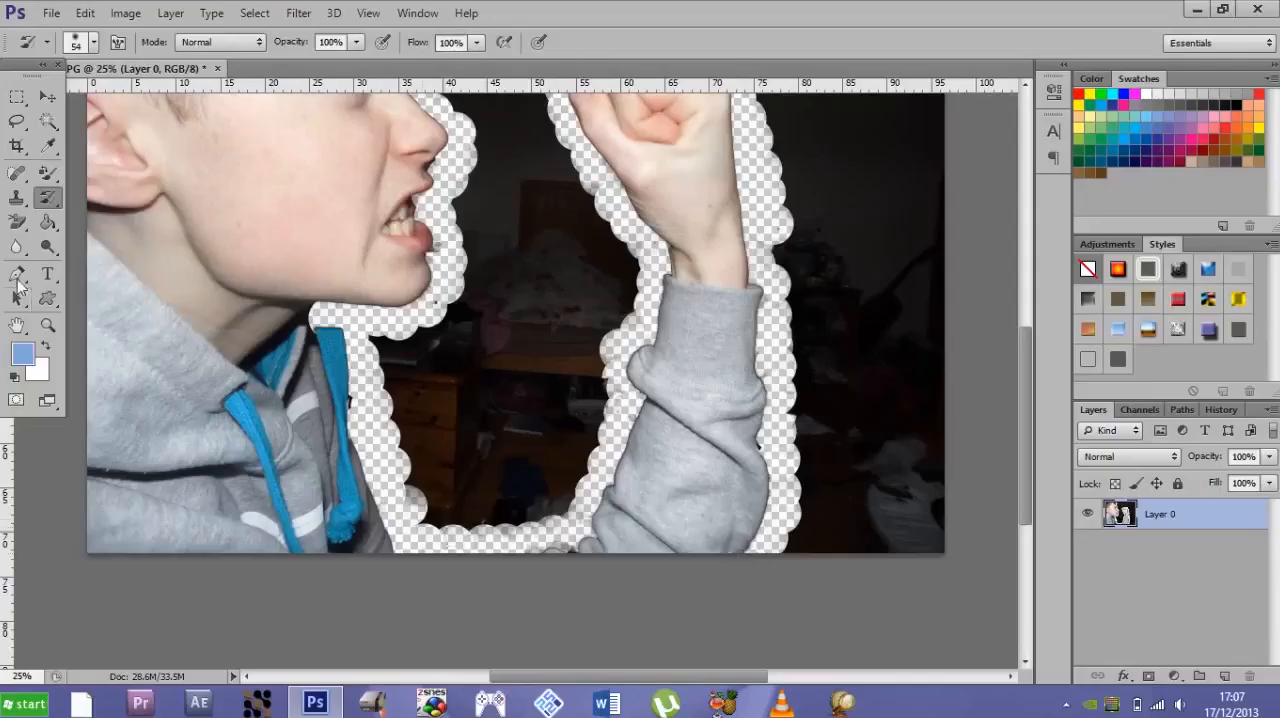
left_click(17, 222)
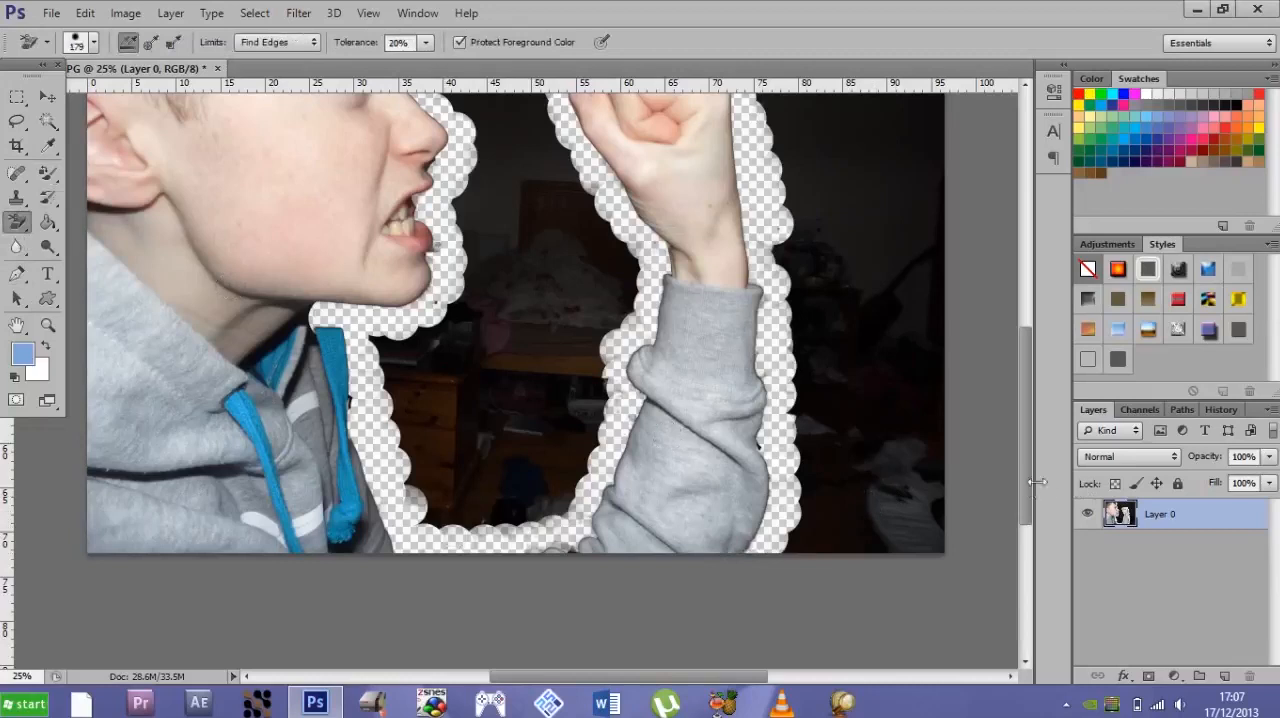
mouse_move(1024, 495)
left_mouse_down()
mouse_move(1020, 509)
mouse_move(1020, 374)
mouse_move(1004, 411)
left_mouse_up()
key("ctrl+minus")
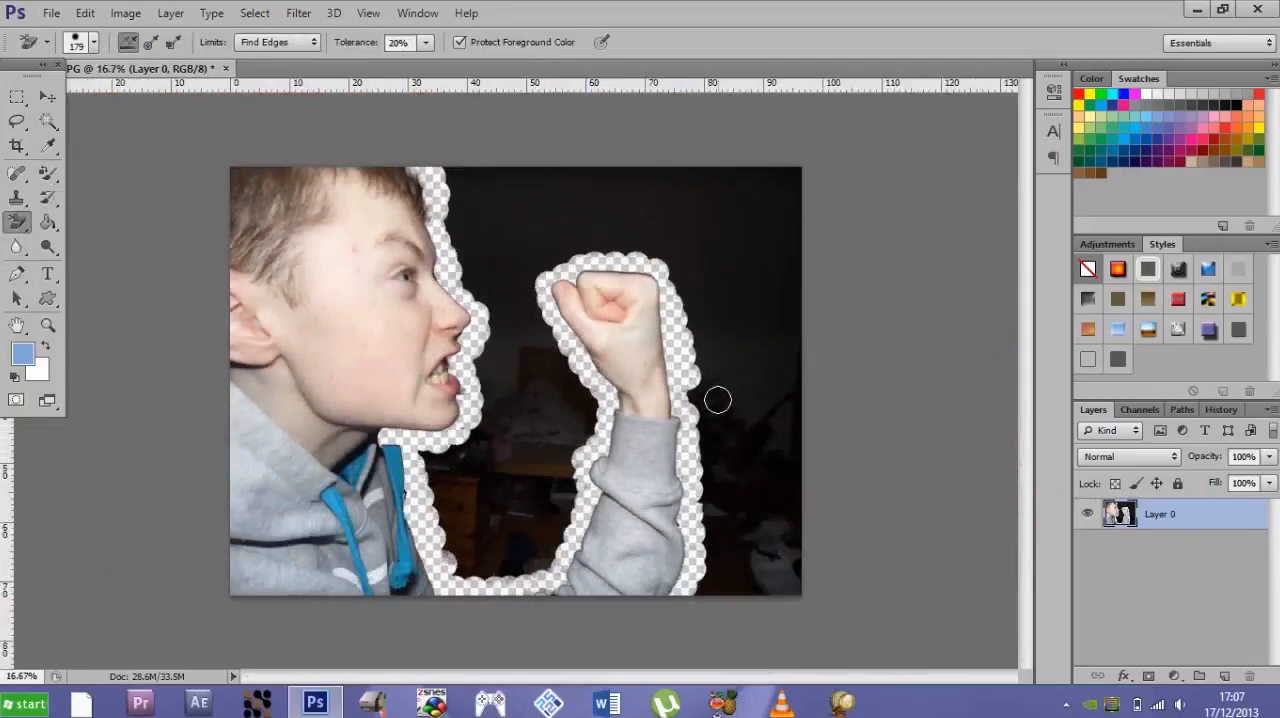
key("ctrl+plus")
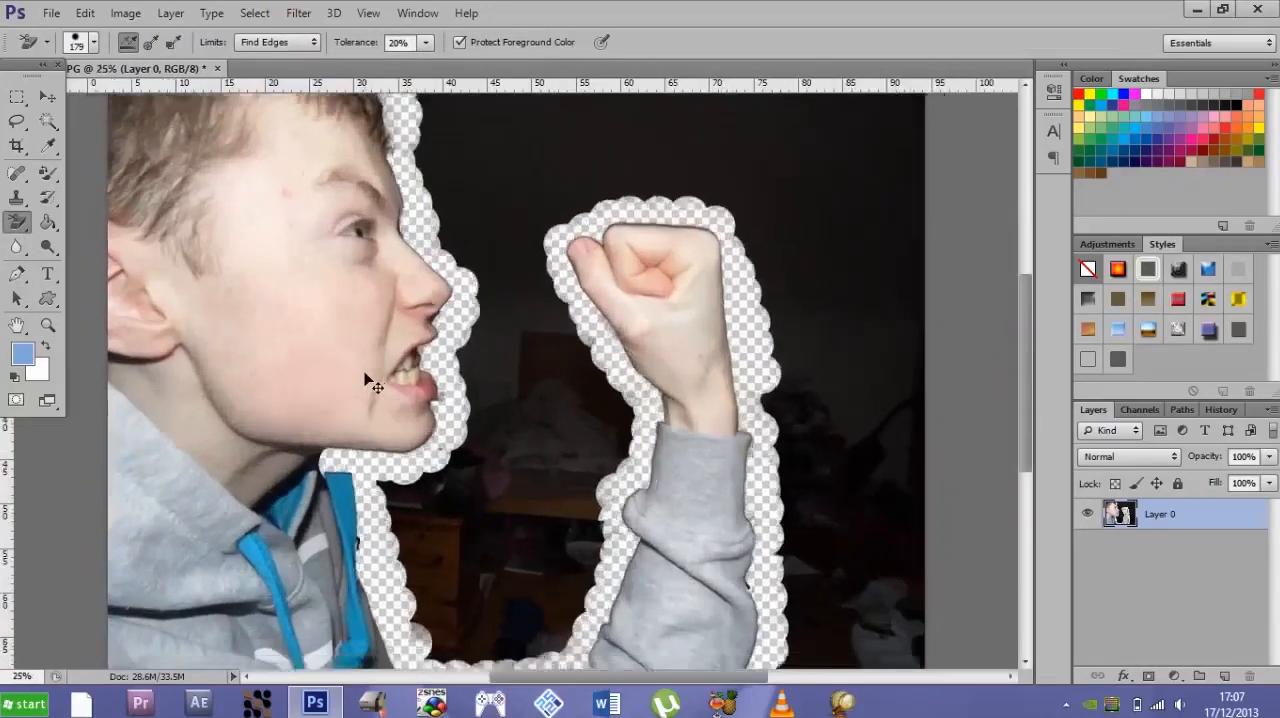
key("ctrl+minus")
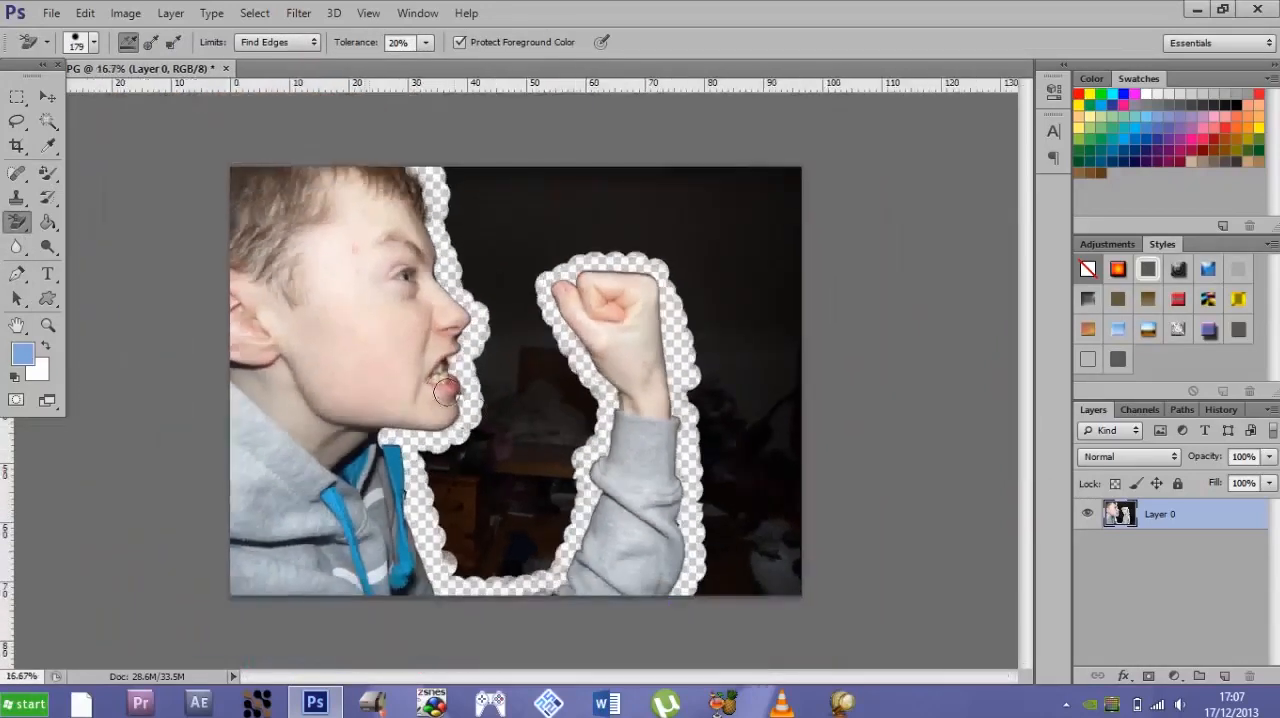
- Switch to the regular Eraser Tool and set its brush size to 1057 px
right_click(22, 228)
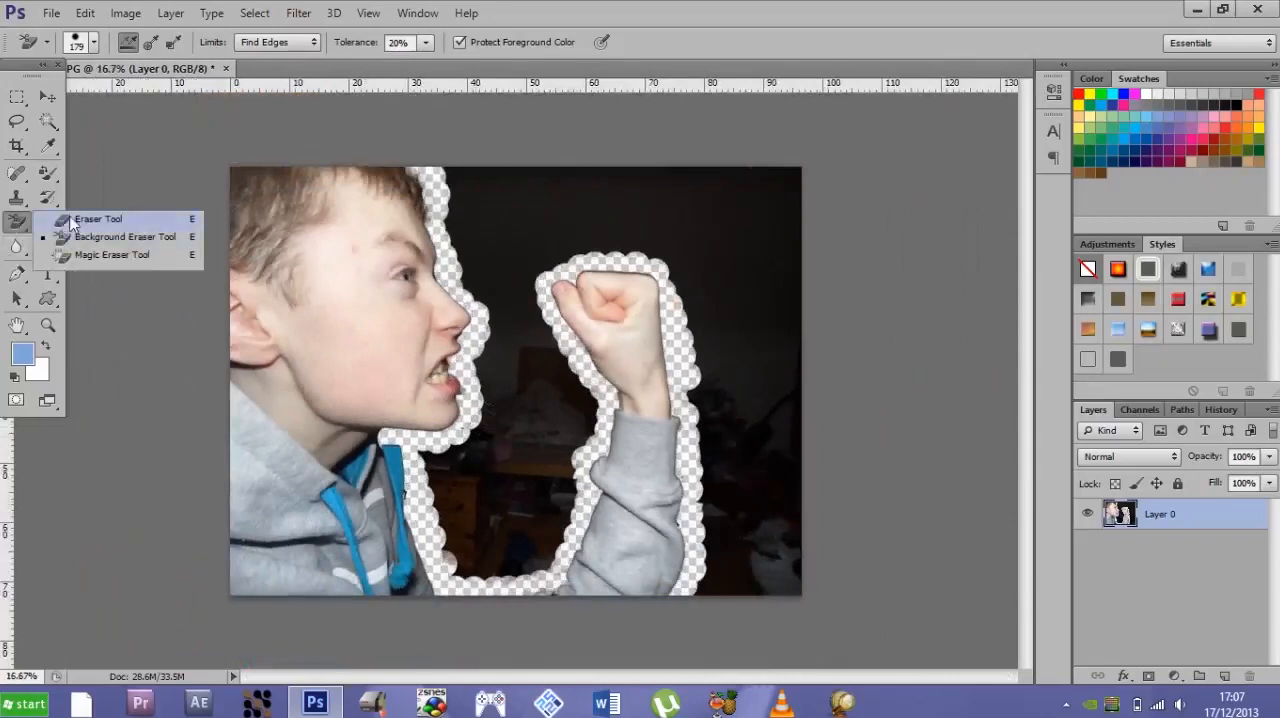
left_click(75, 220)
left_click(98, 43)
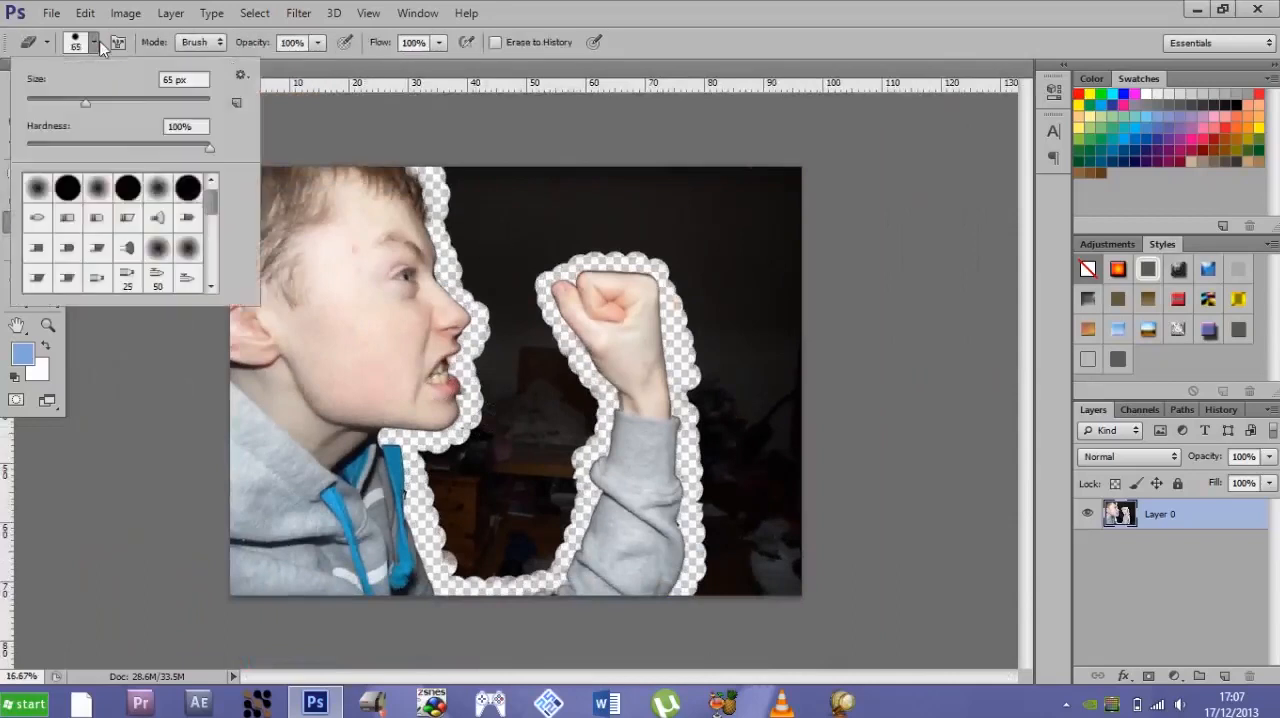
left_click_drag(107, 102, 195, 104)
- Erase the dark background above the head and fist and along the outer side of the arm with the 1057 px eraser
left_click(523, 220)
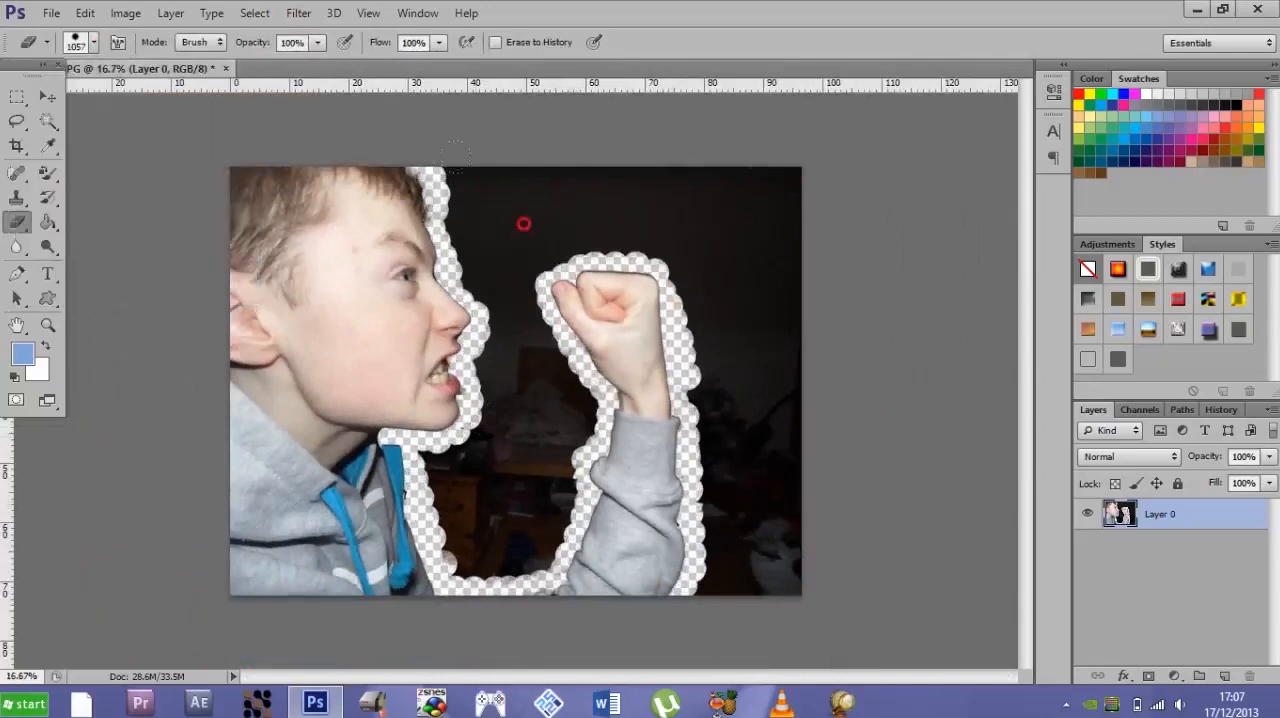
mouse_move(521, 215)
left_mouse_down()
mouse_move(504, 213)
mouse_move(706, 217)
left_mouse_up()
key("ctrl+z")
left_click(526, 194)
mouse_move(569, 189)
left_mouse_down()
mouse_move(652, 187)
mouse_move(729, 207)
mouse_move(786, 297)
mouse_move(802, 566)
mouse_move(804, 504)
mouse_move(798, 563)
mouse_move(783, 553)
mouse_move(744, 271)
left_mouse_up()
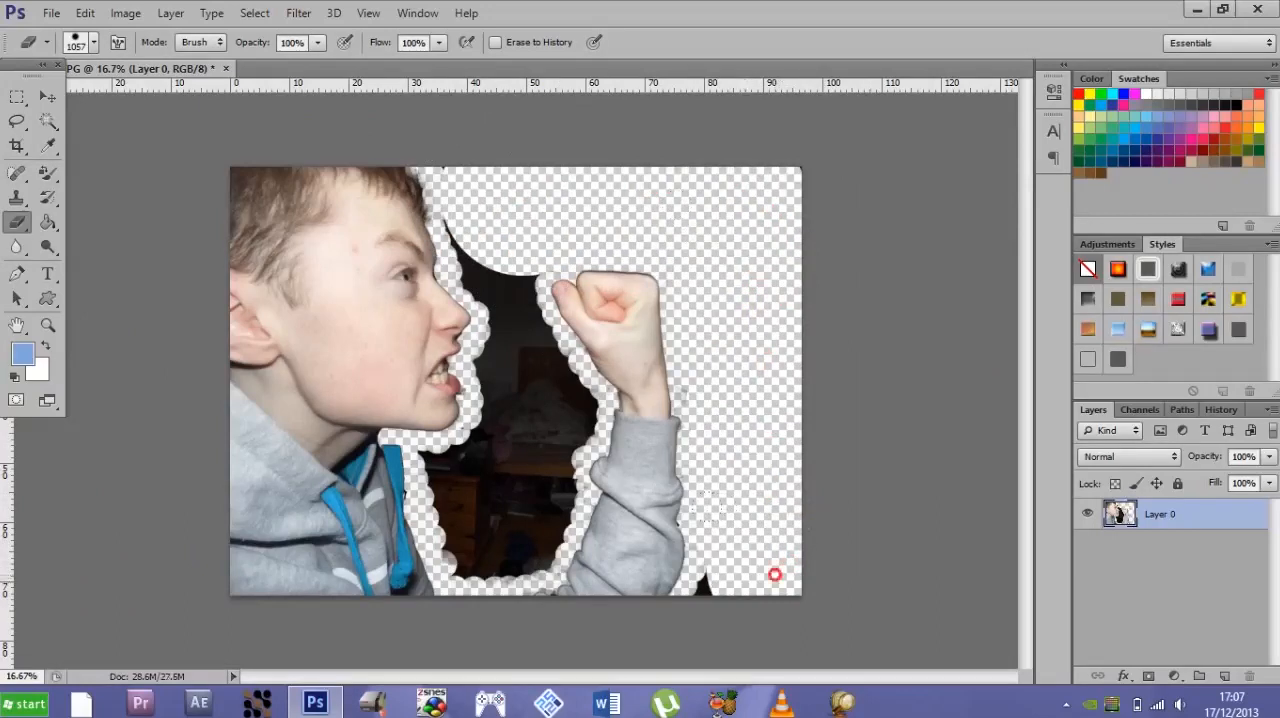
- Switch to the Background Eraser Tool, lower its hardness and dab soft-edged spots into the dark area between mouth and forearm
right_click(17, 222)
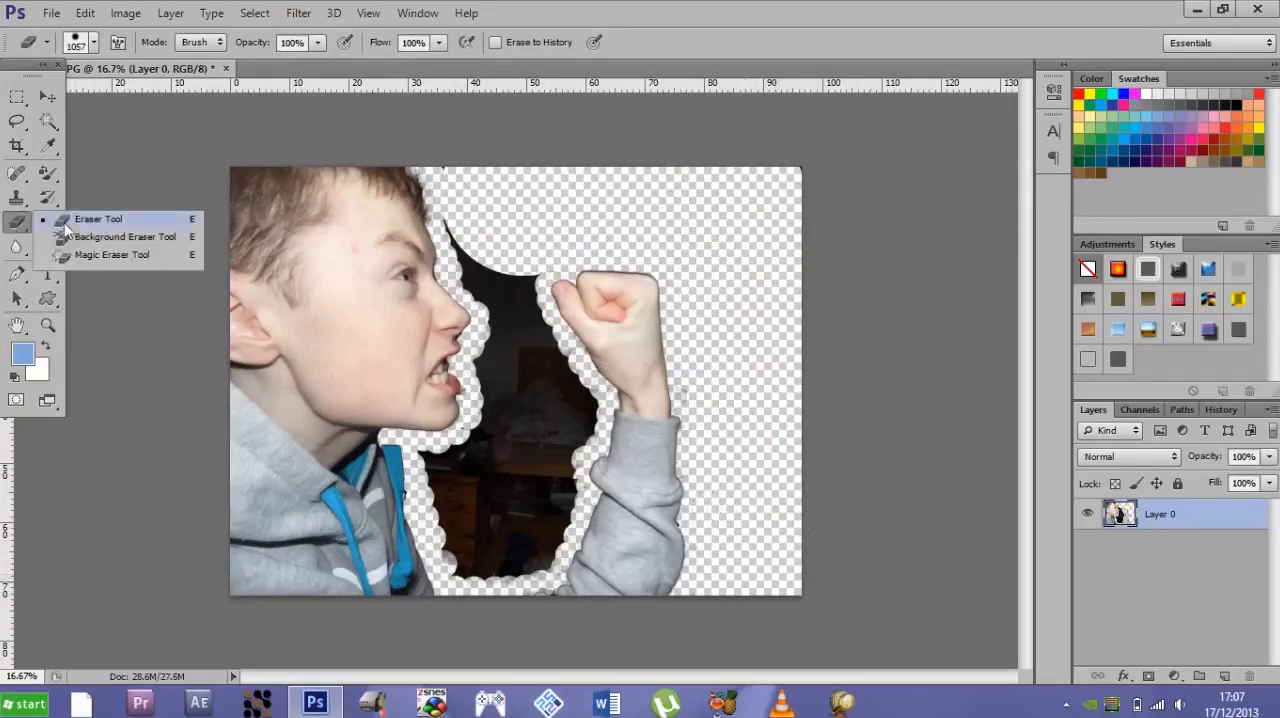
left_click(64, 225)
right_click(17, 222)
left_click(115, 240)
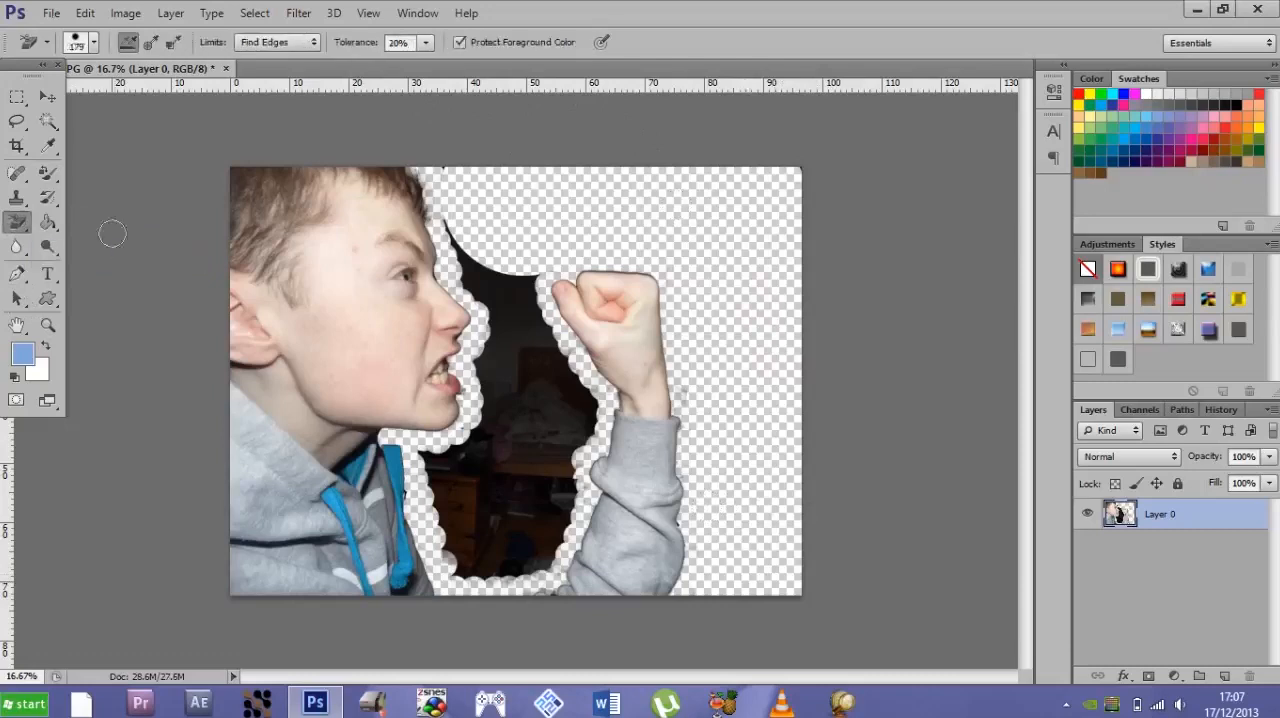
left_click(93, 43)
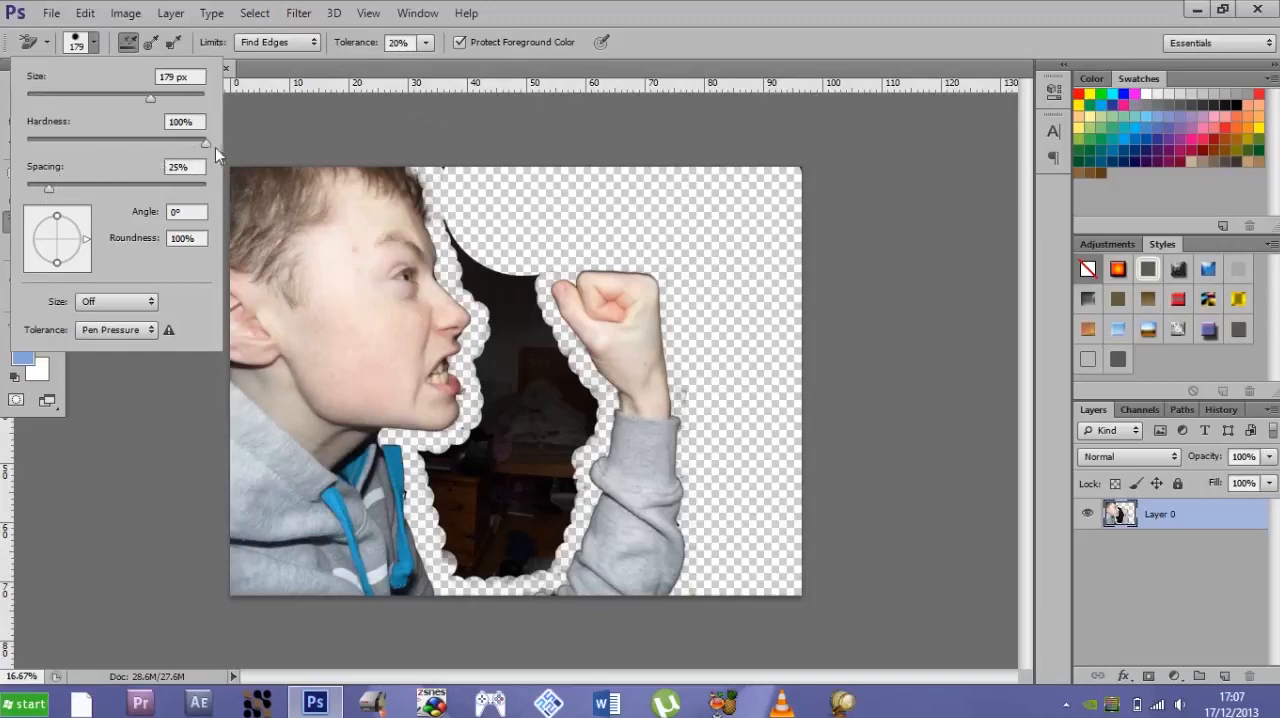
left_click_drag(206, 143, 98, 145)
left_click(497, 369)
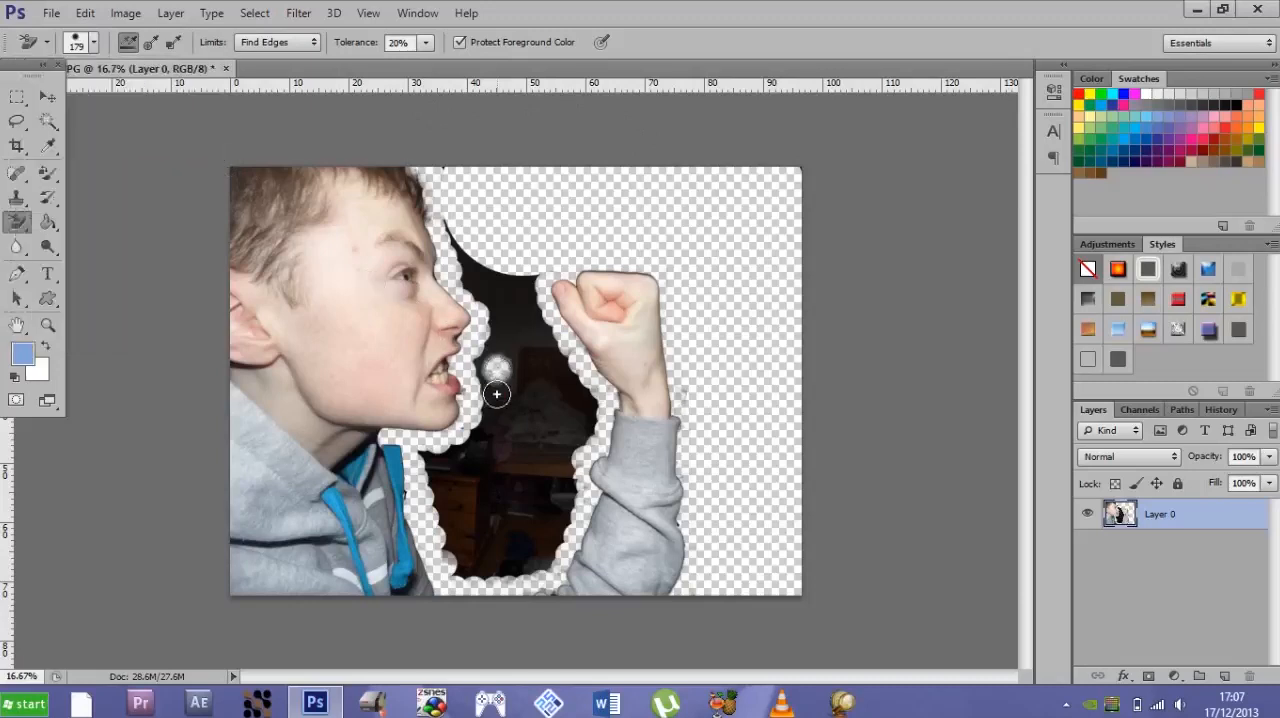
left_click(497, 398)
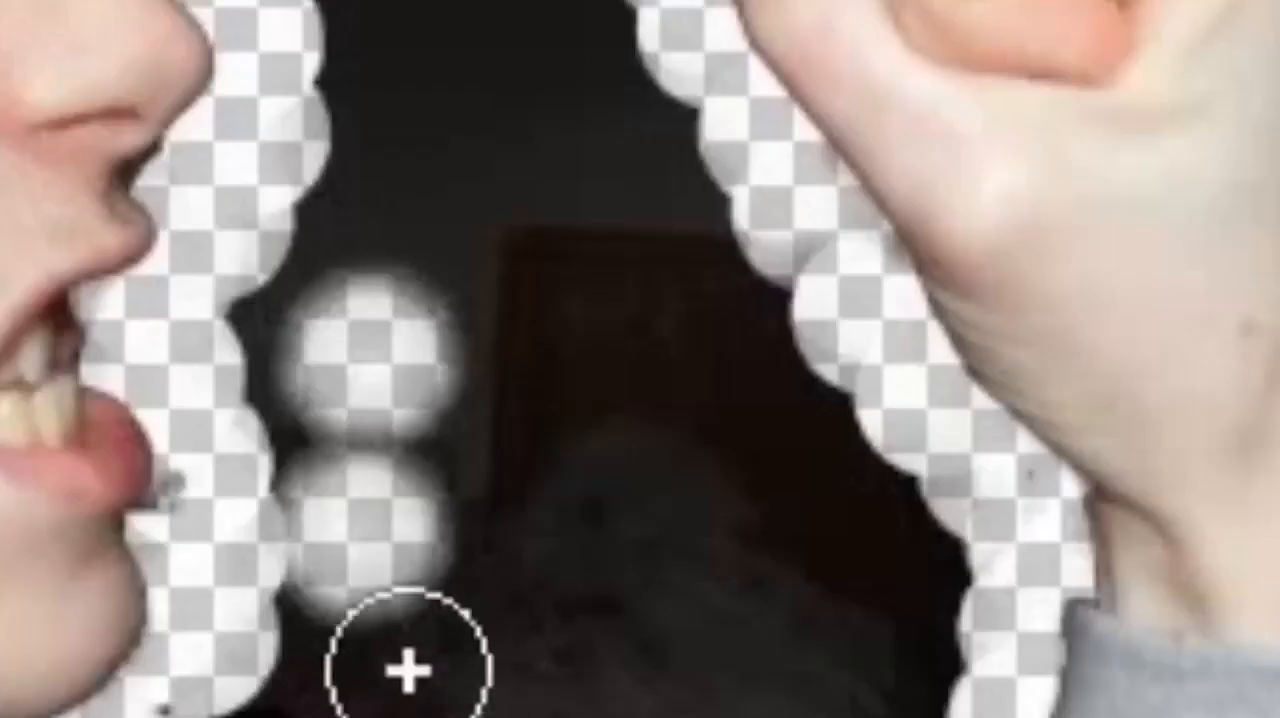
left_click(425, 668)
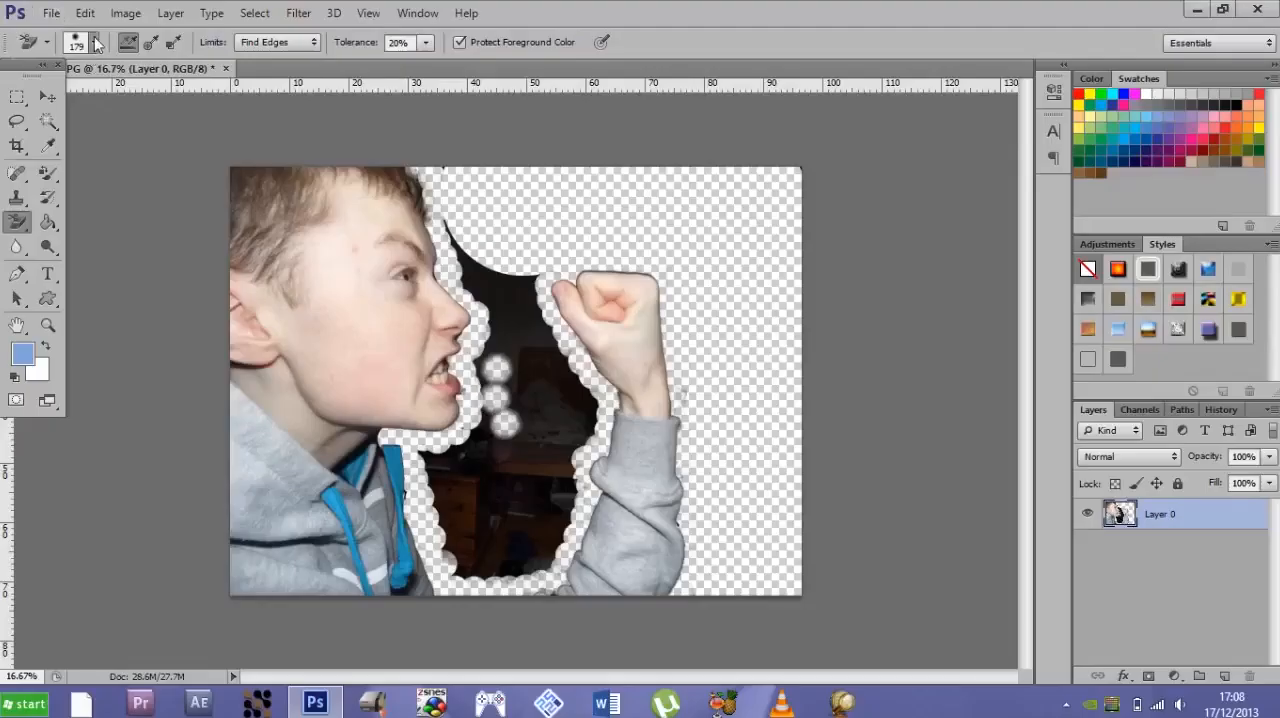
- Set the Background Eraser Tool's hardness back to 100%
left_click(96, 43)
left_click_drag(107, 145, 240, 143)
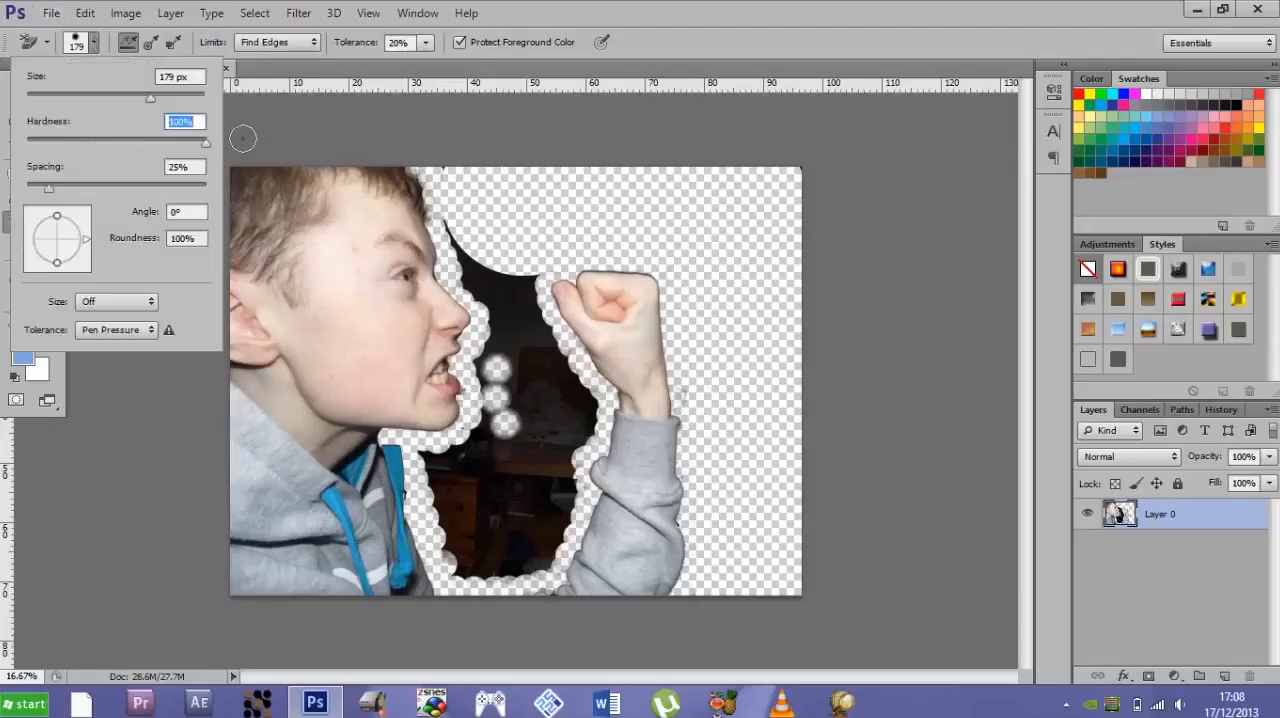
left_click(2, 509)
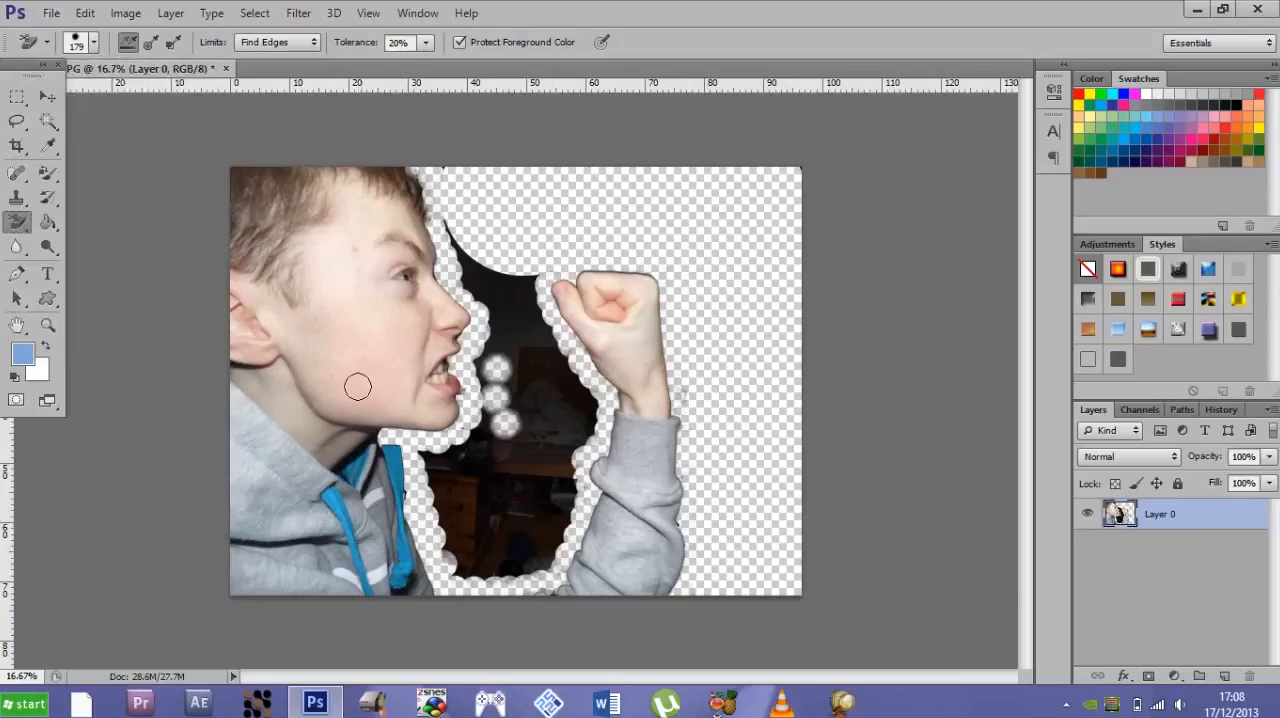
- Switch to the regular Eraser Tool at 131 px and erase the dark edge in front of the boy's nose and forehead
right_click(17, 222)
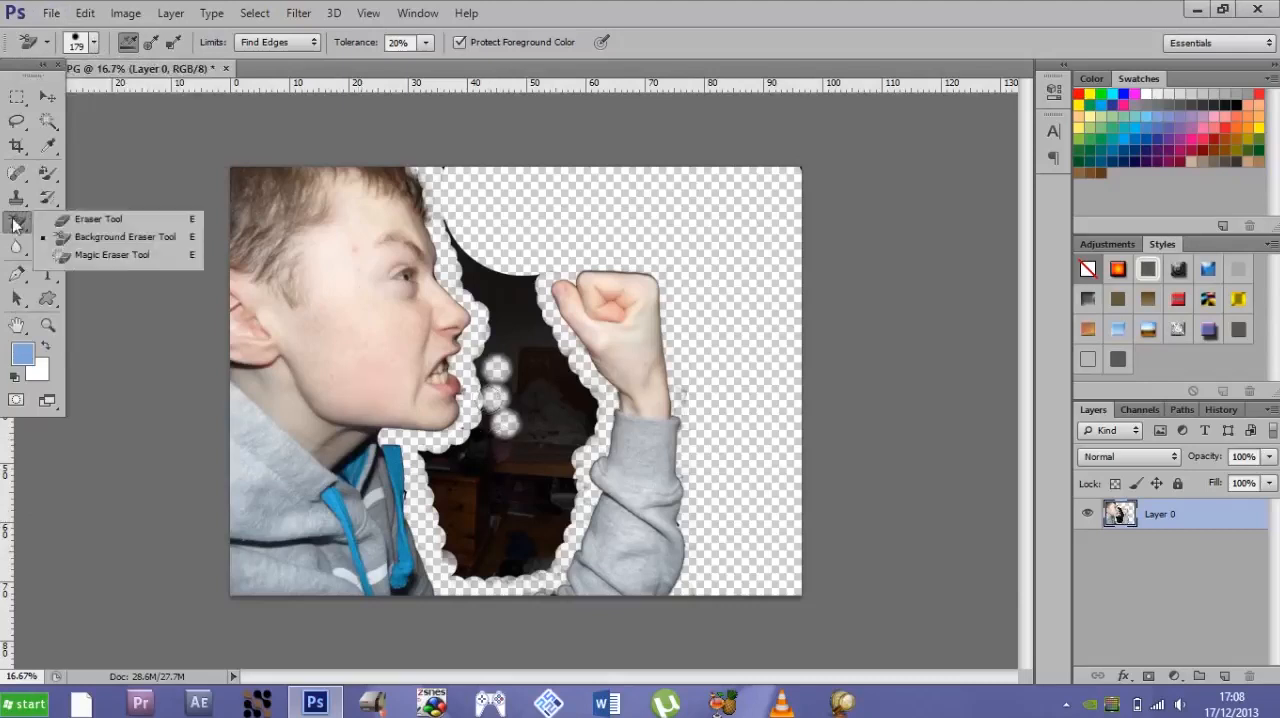
left_click(50, 219)
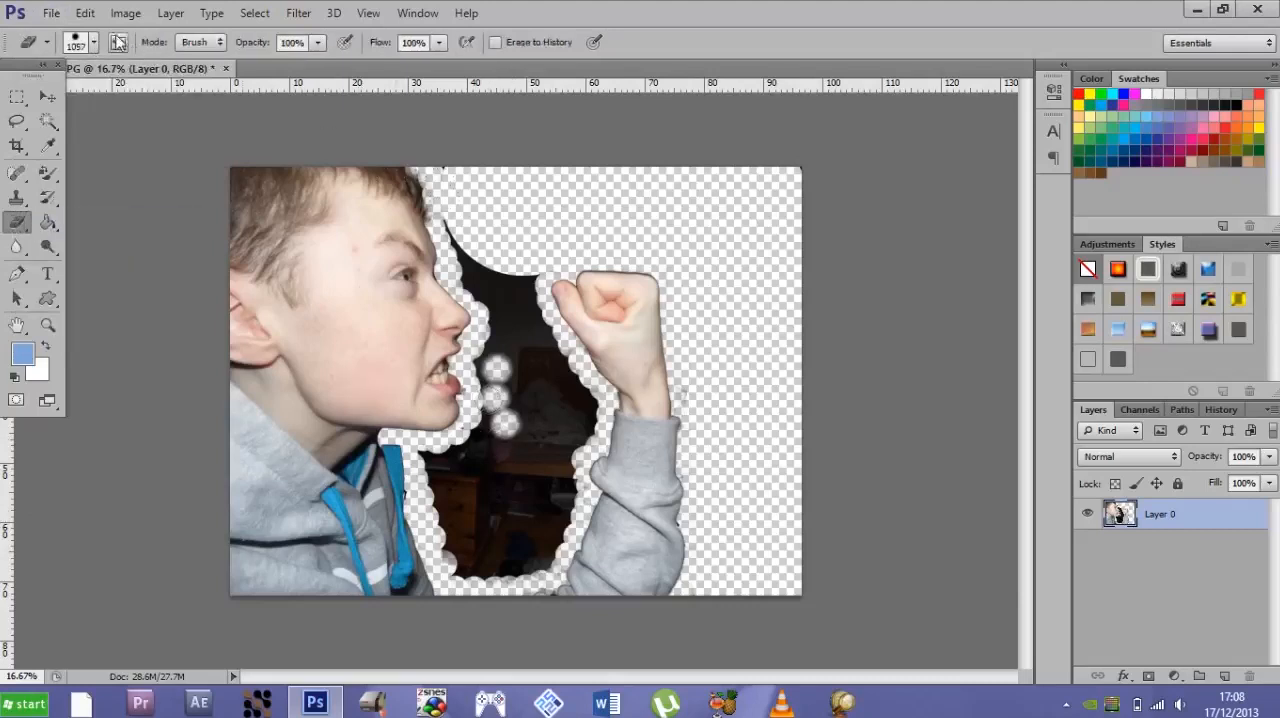
left_click(95, 44)
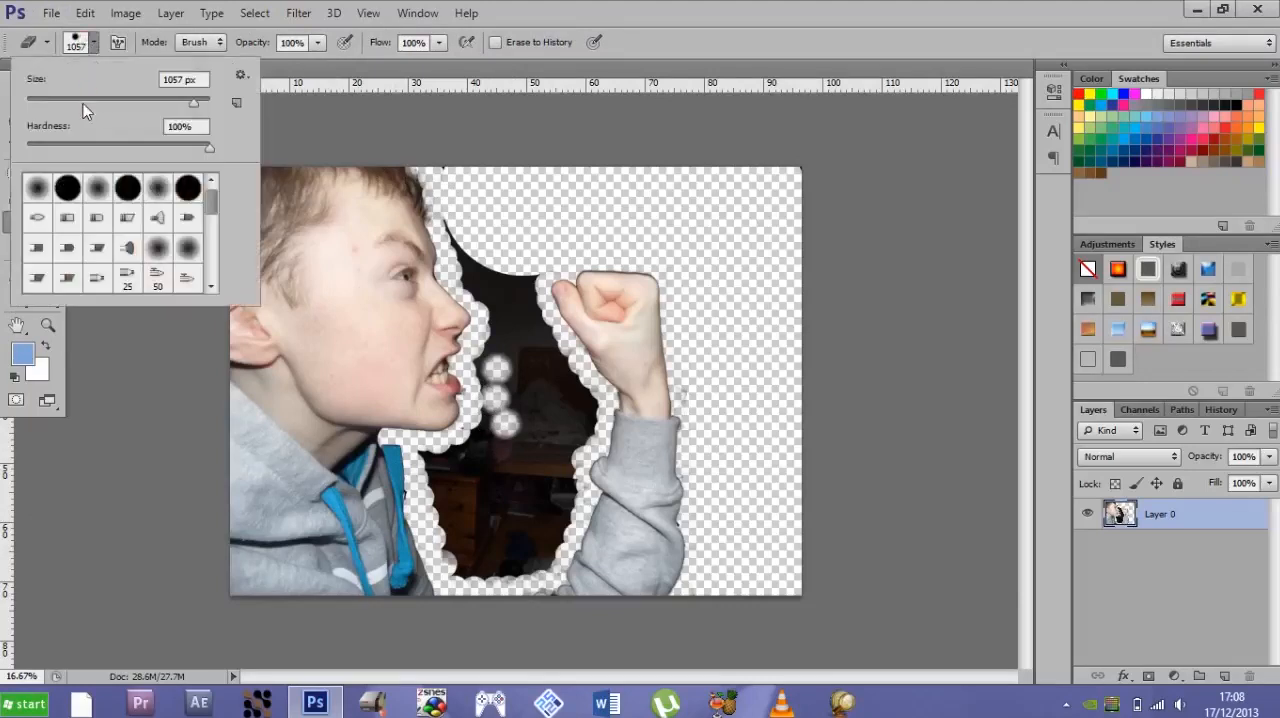
left_click(83, 101)
left_click_drag(105, 104, 133, 103)
mouse_move(478, 272)
left_mouse_down()
mouse_move(443, 167)
mouse_move(451, 217)
mouse_move(505, 300)
left_mouse_up()
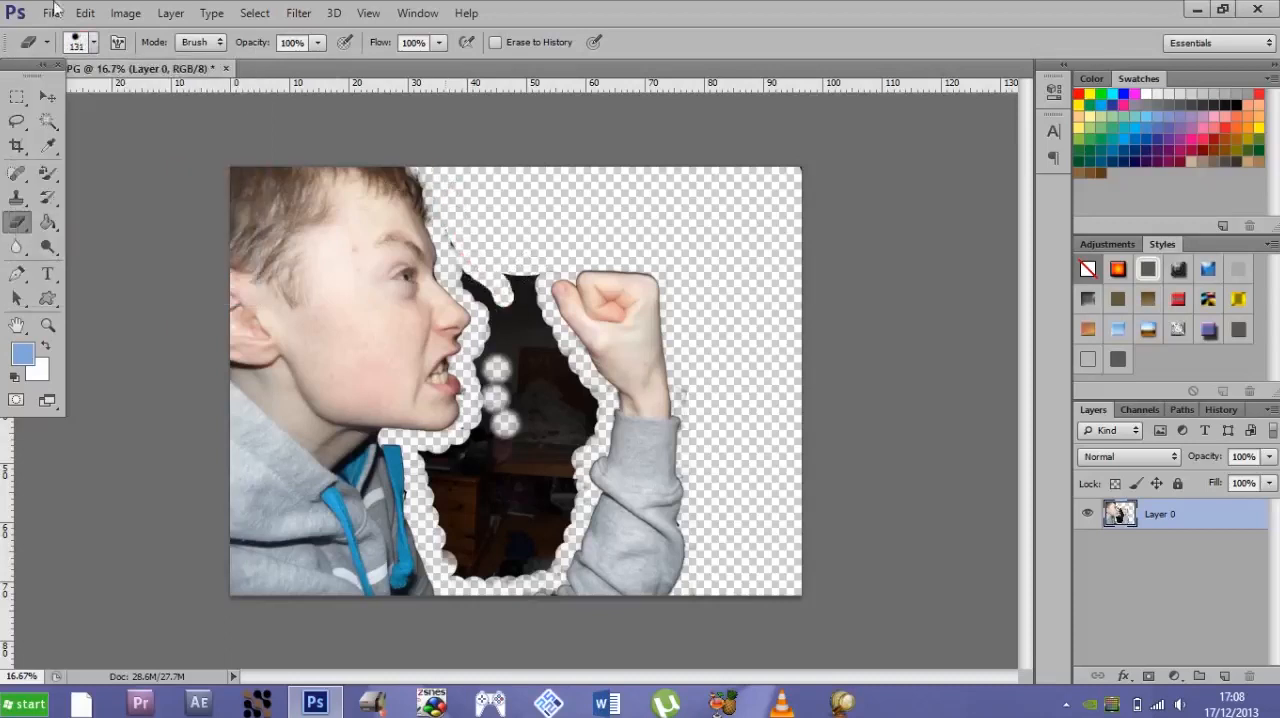
- Set the eraser size to 197 px and erase the dark background between the face and the raised forearm
left_click(93, 42)
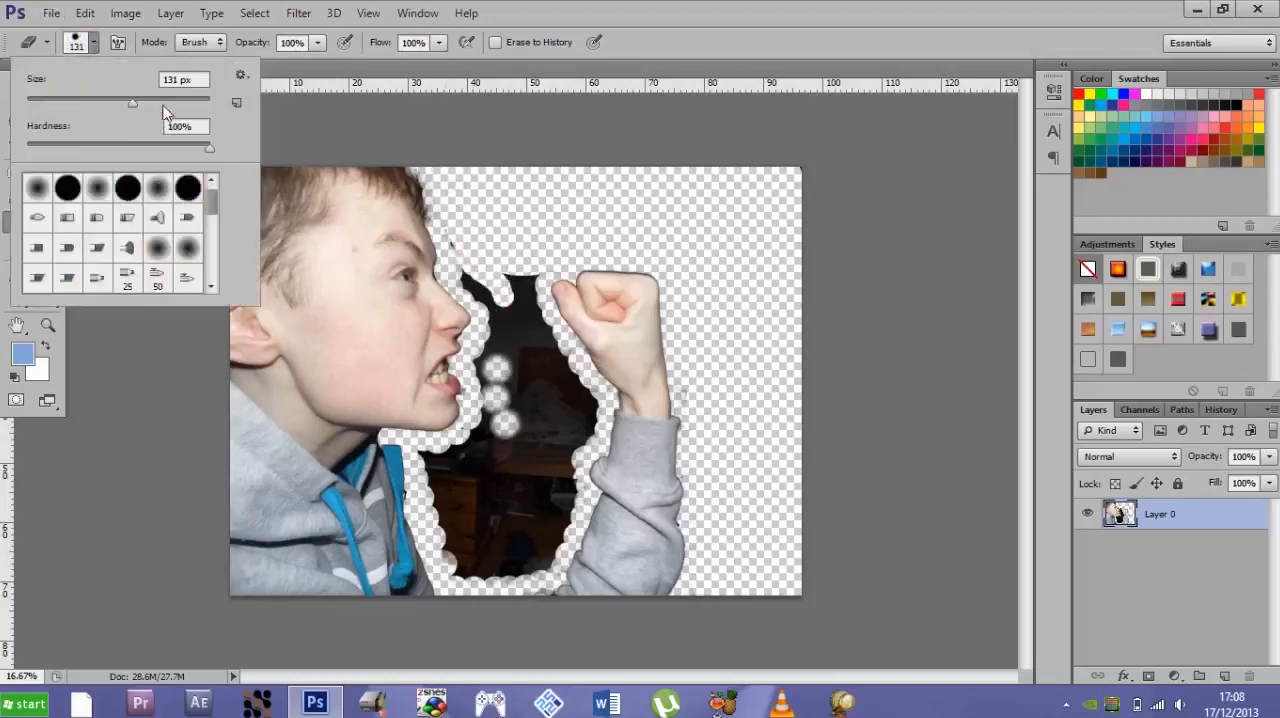
left_click(162, 104)
mouse_move(475, 286)
left_mouse_down()
mouse_move(457, 237)
mouse_move(507, 333)
mouse_move(504, 315)
left_mouse_up()
scroll(507, 325, "up", 3)
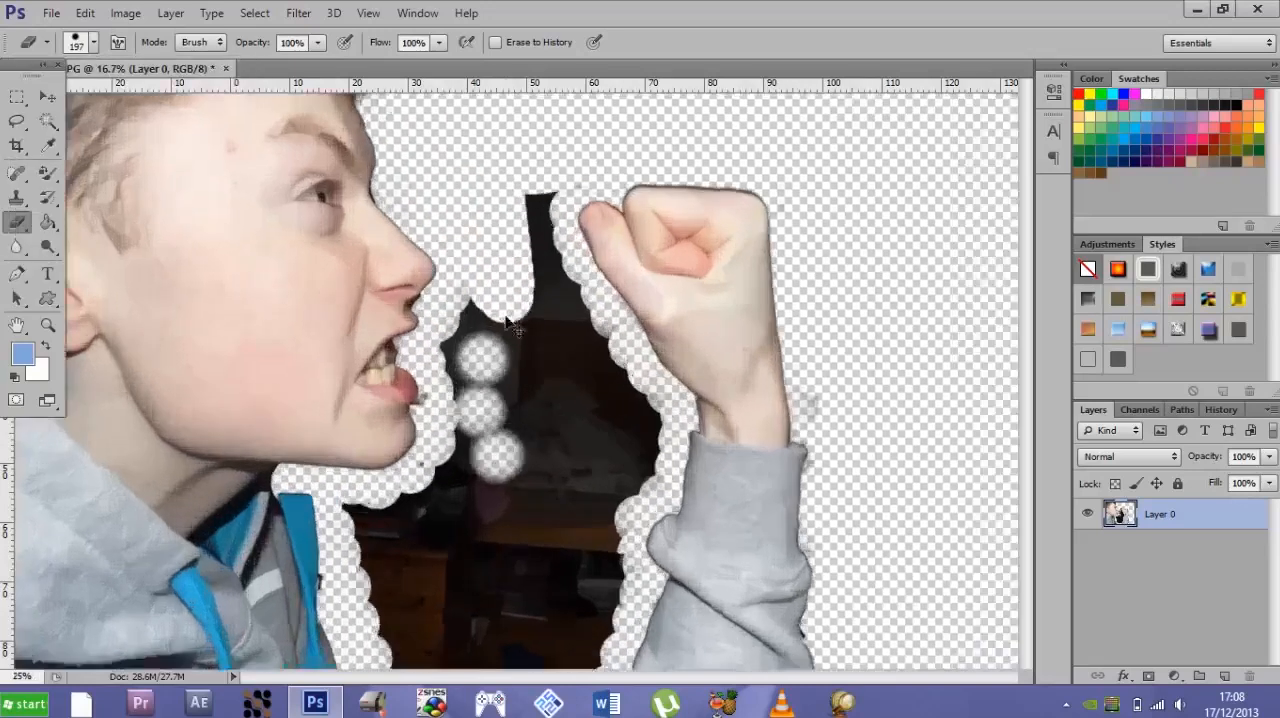
mouse_move(470, 273)
left_mouse_down()
mouse_move(454, 330)
mouse_move(452, 304)
mouse_move(457, 368)
mouse_move(441, 345)
mouse_move(441, 371)
mouse_move(503, 530)
mouse_move(491, 451)
mouse_move(481, 558)
mouse_move(498, 593)
mouse_move(437, 375)
mouse_move(400, 340)
mouse_move(383, 279)
mouse_move(362, 393)
mouse_move(373, 448)
mouse_move(362, 513)
mouse_move(287, 578)
mouse_move(225, 572)
mouse_move(269, 602)
mouse_move(444, 580)
mouse_move(481, 463)
mouse_move(504, 228)
mouse_move(506, 358)
left_mouse_up()
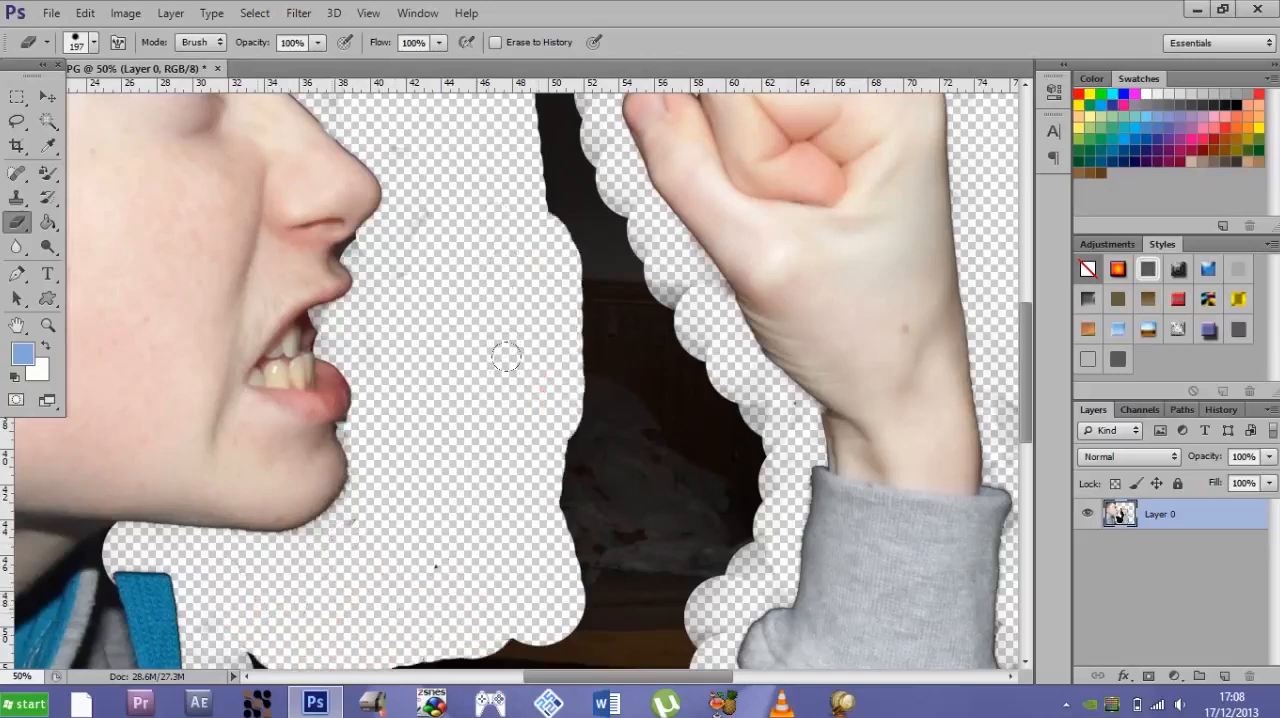
mouse_move(563, 432)
left_mouse_down()
mouse_move(599, 481)
mouse_move(552, 374)
mouse_move(629, 579)
mouse_move(551, 438)
mouse_move(584, 482)
mouse_move(711, 451)
mouse_move(703, 483)
mouse_move(649, 341)
mouse_move(525, 243)
mouse_move(571, 234)
mouse_move(604, 384)
mouse_move(549, 215)
mouse_move(556, 158)
mouse_move(516, 2)
mouse_move(547, 103)
mouse_move(527, 128)
mouse_move(543, 292)
mouse_move(652, 484)
mouse_move(621, 281)
mouse_move(671, 398)
mouse_move(734, 406)
left_mouse_up()
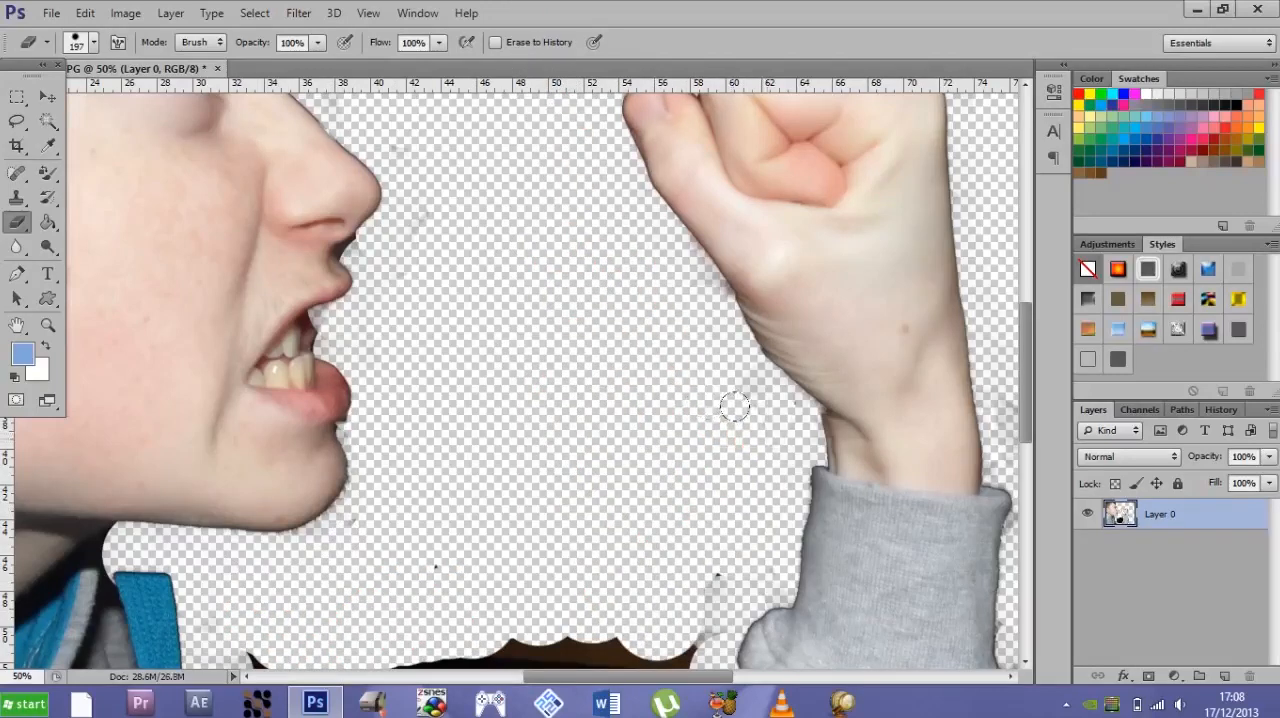
- Erase the remaining dark patch between the hoodie's front and the raised arm's sleeve
key("ctrl+minus")
key("ctrl+minus")
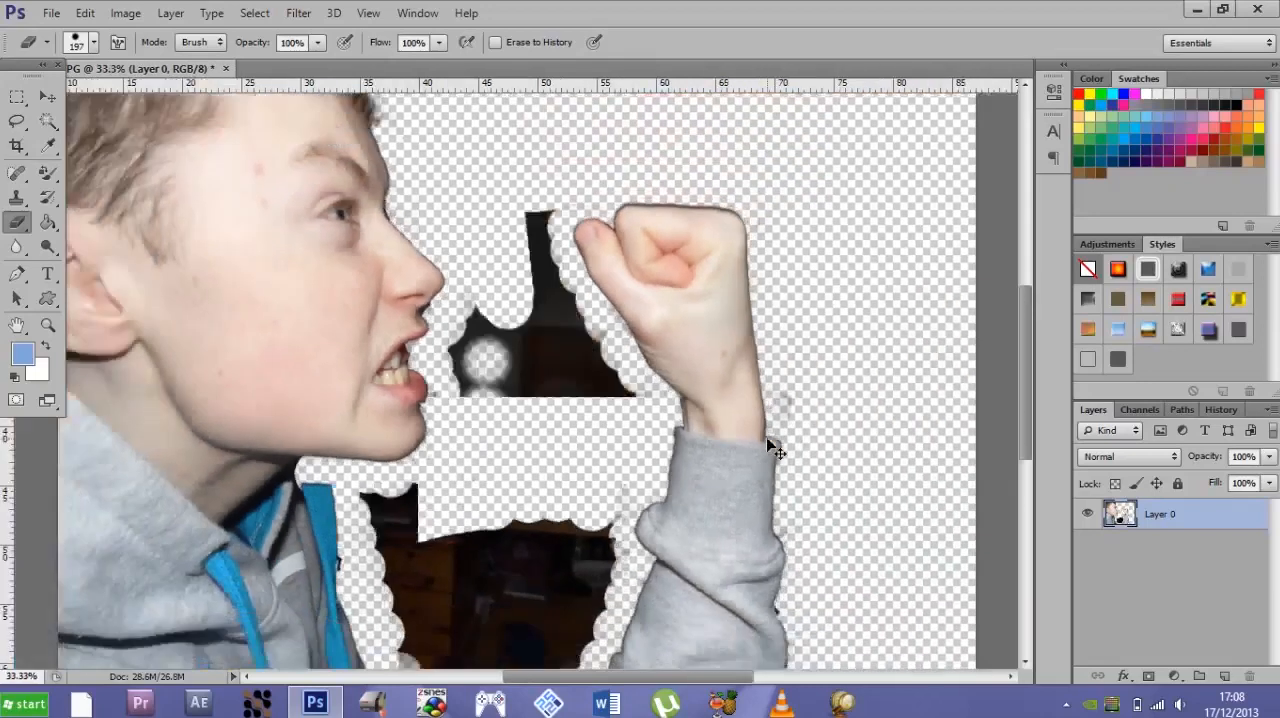
key("ctrl+minus")
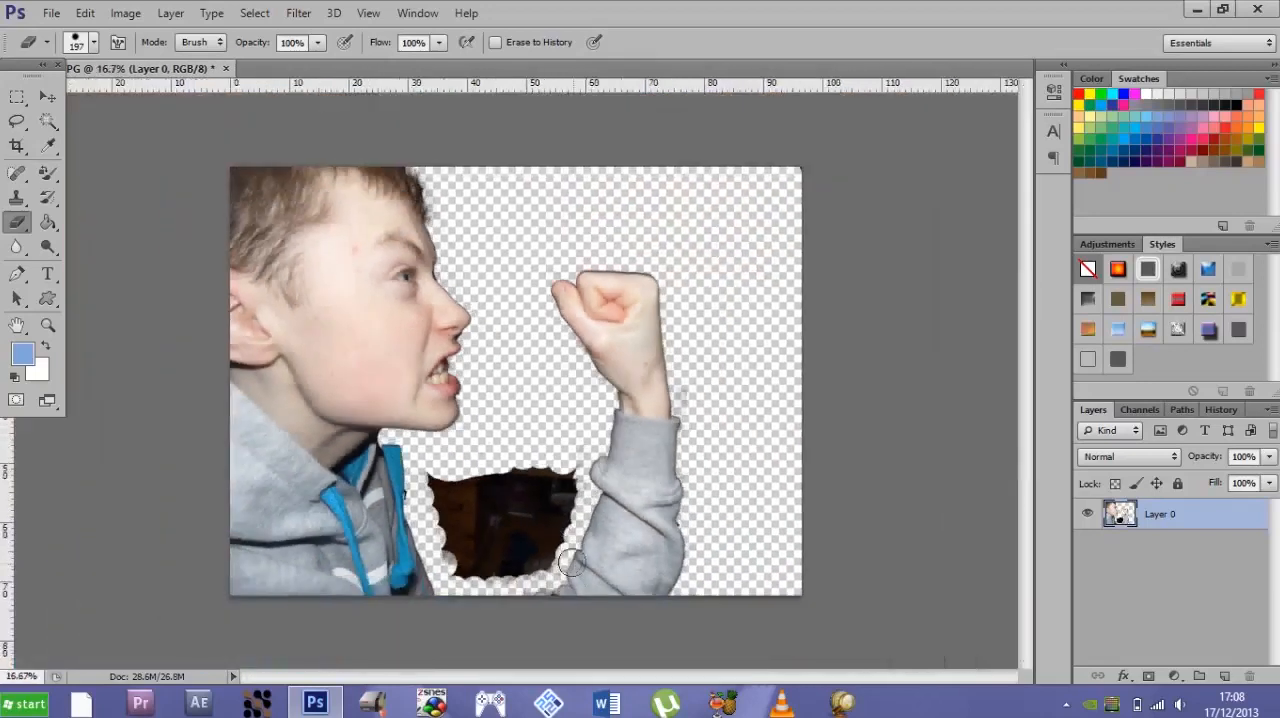
mouse_move(556, 530)
left_mouse_down()
mouse_move(571, 476)
mouse_move(561, 517)
mouse_move(514, 520)
mouse_move(543, 440)
mouse_move(534, 477)
mouse_move(486, 536)
mouse_move(489, 452)
mouse_move(486, 497)
mouse_move(433, 475)
mouse_move(446, 523)
mouse_move(520, 566)
mouse_move(474, 551)
mouse_move(442, 496)
left_mouse_up()
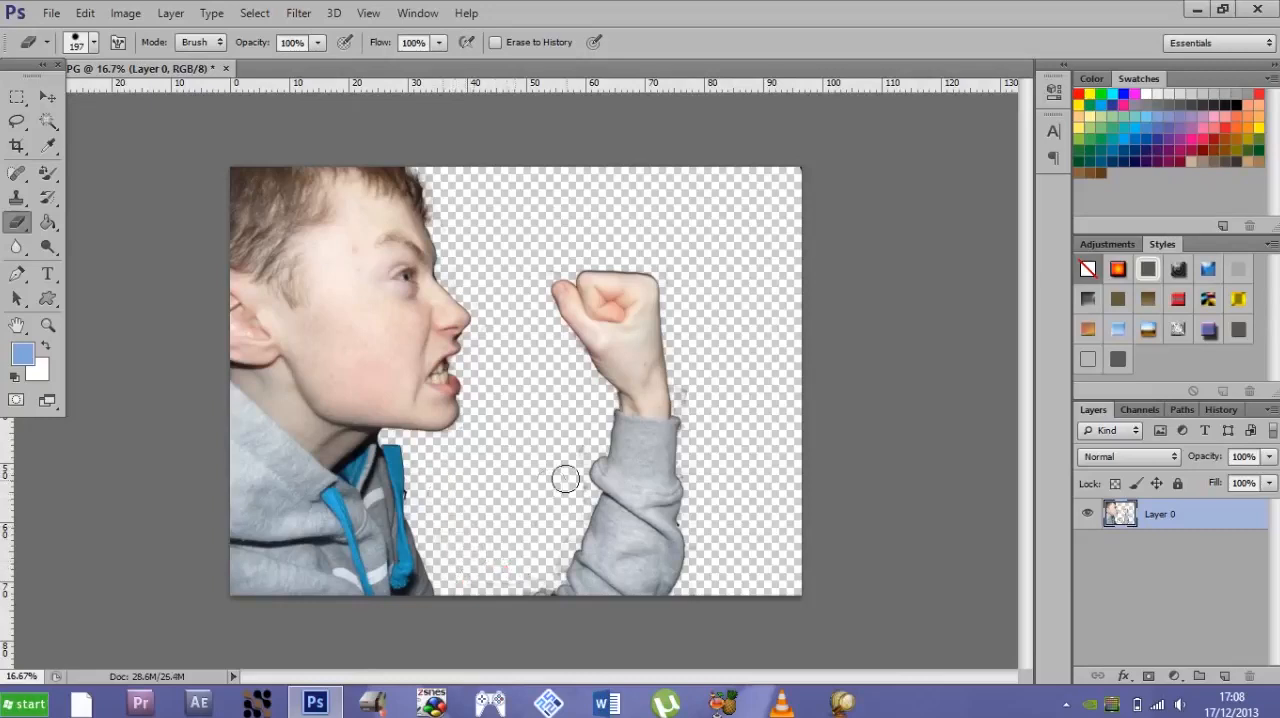
key("ctrl+plus")
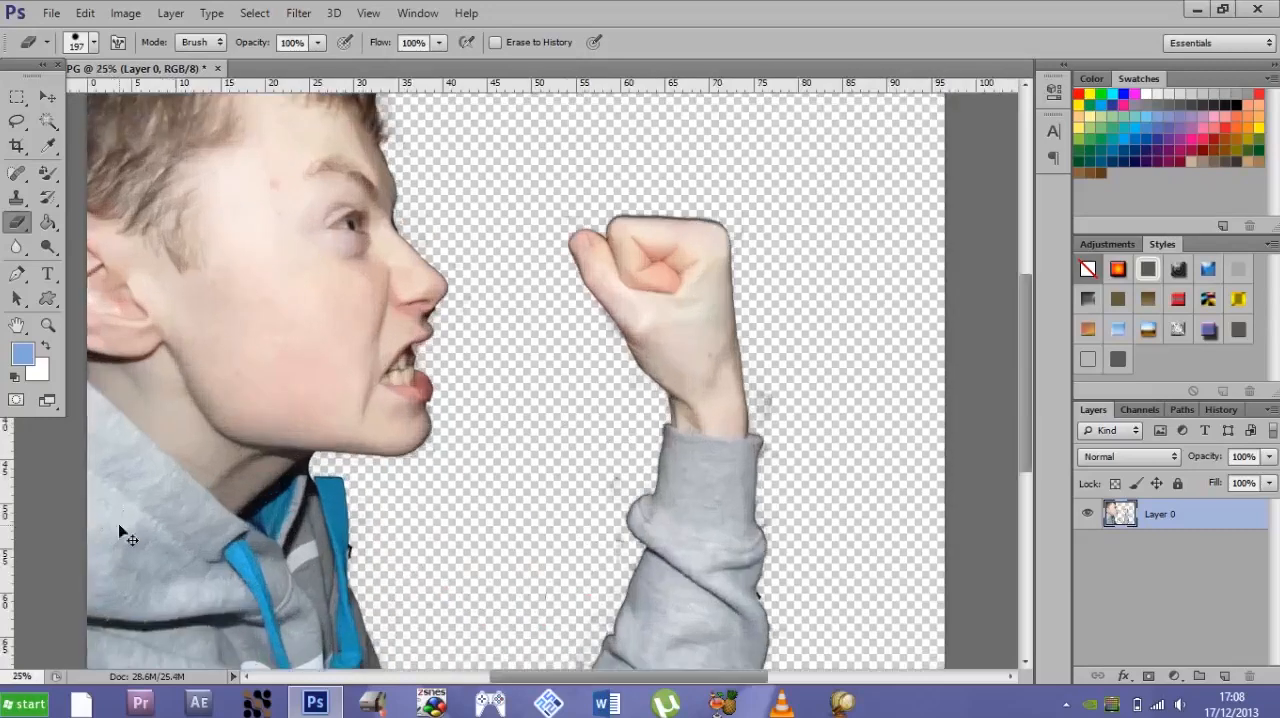
key("ctrl+minus")
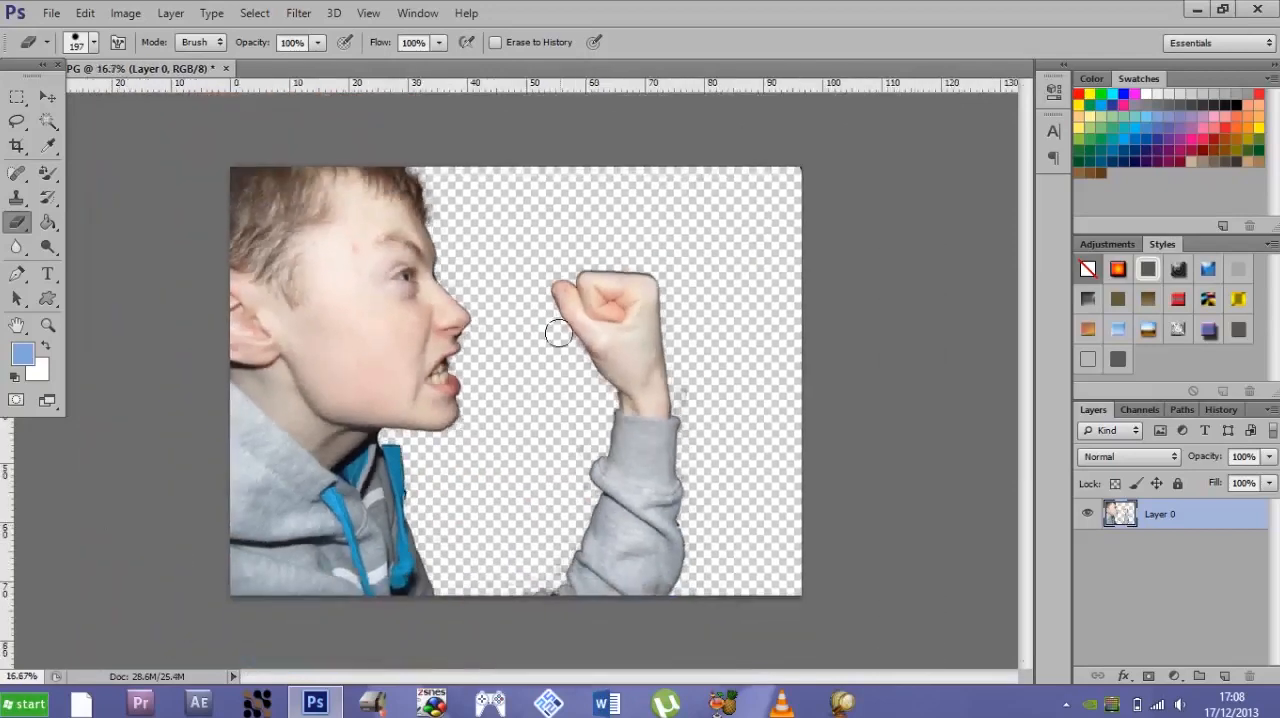
- Switch to the Background Eraser Tool and erase the leftover smudge beside the wrist and the specks on the sleeve's inner side
left_click(13, 219)
left_click(55, 220)
left_click(24, 224)
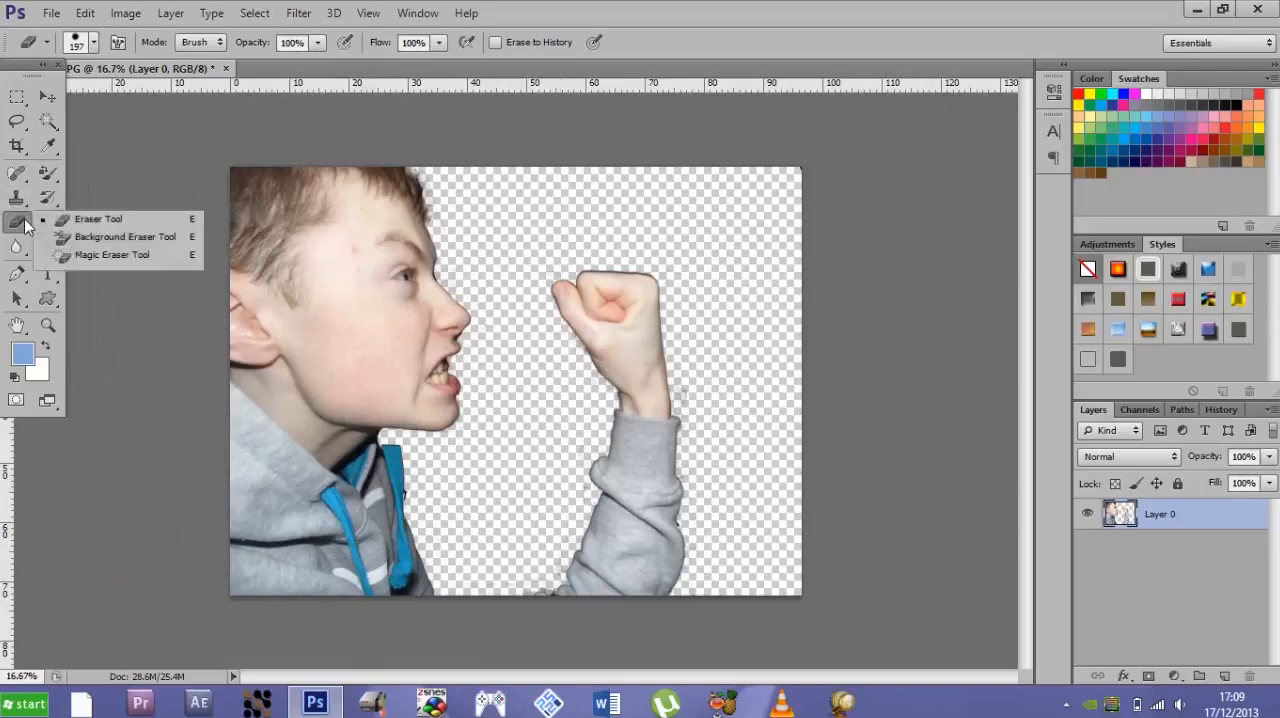
left_click(76, 240)
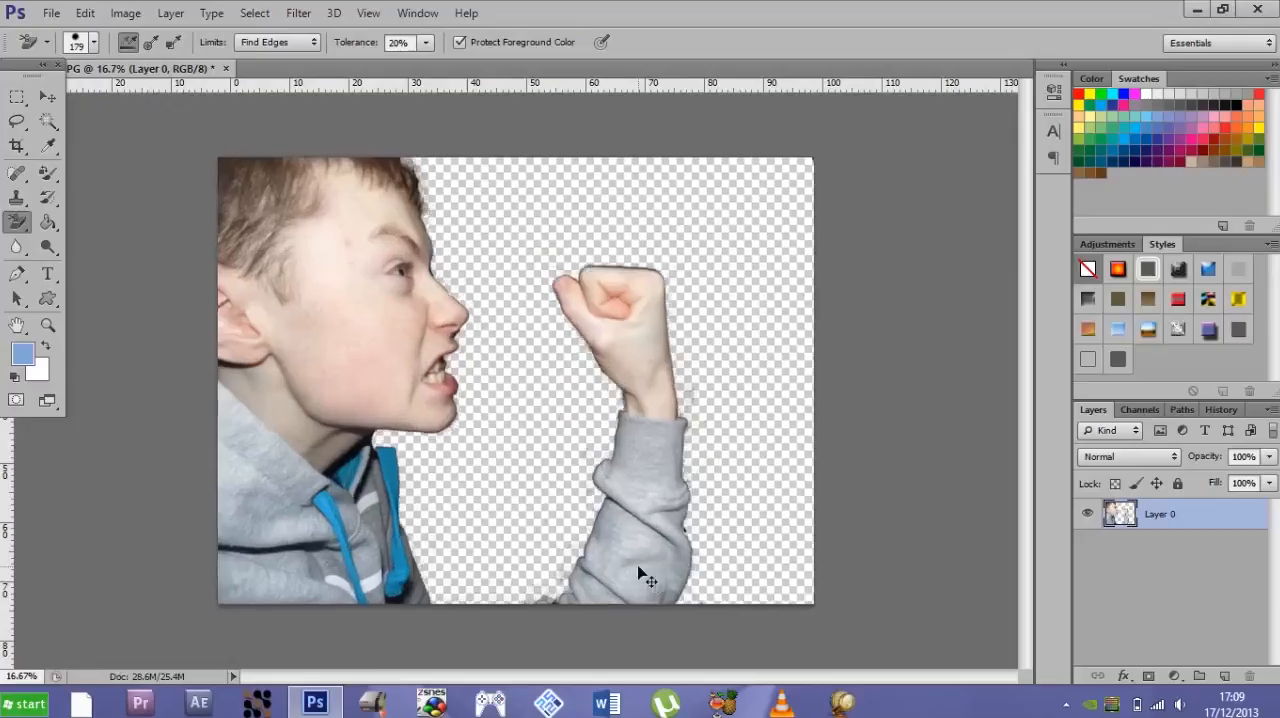
key("ctrl+plus")
scroll(1023, 423, "down", 2)
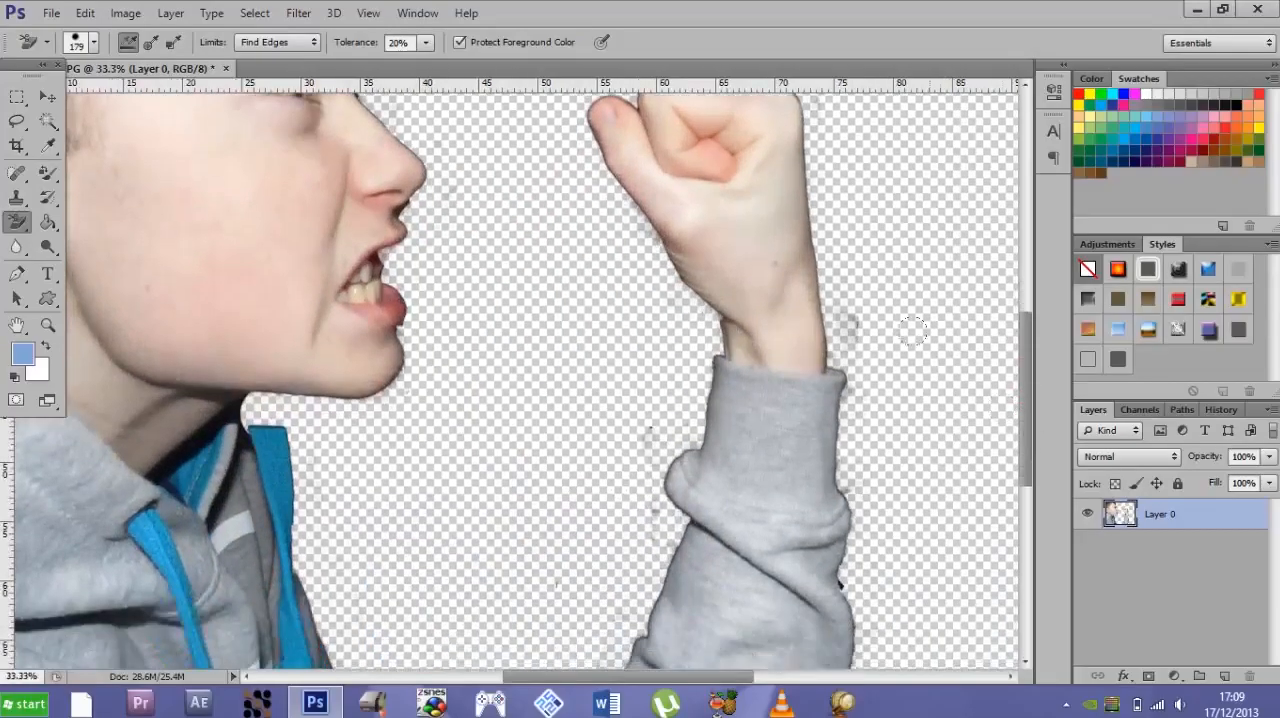
left_click_drag(857, 307, 837, 309)
left_click(635, 435)
- Erase background remnants at the photo's bottom edge beside the raised arm's sleeve
left_click_drag(1022, 415, 1020, 500)
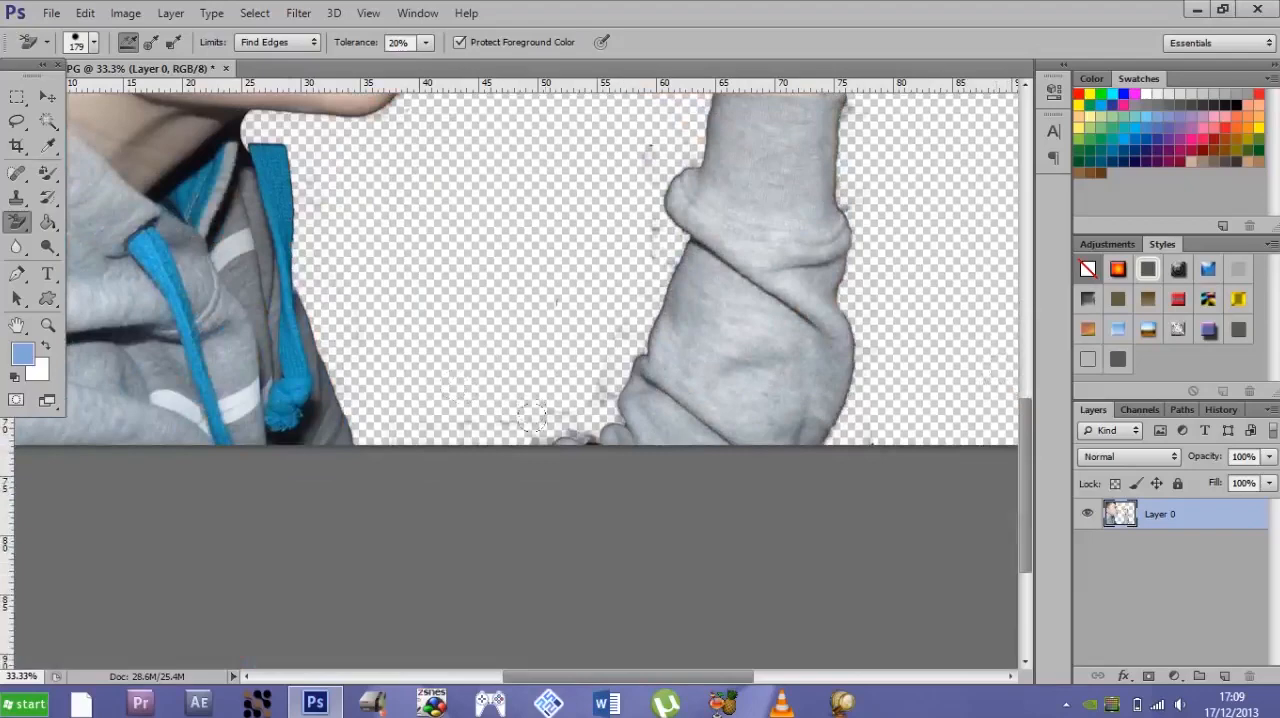
left_click(587, 439)
key("ctrl+minus")
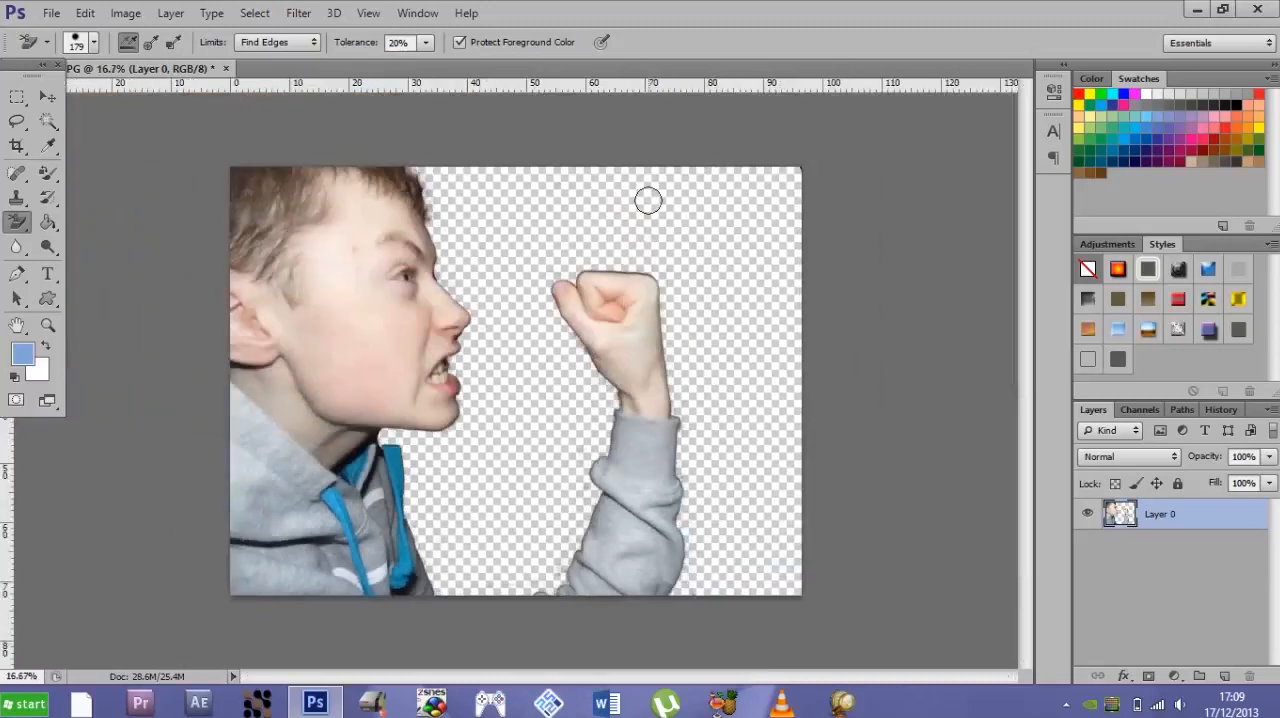
- Remove the blemish on the boy's forehead with the Content-Aware Spot Healing Brush Tool
left_click(16, 172)
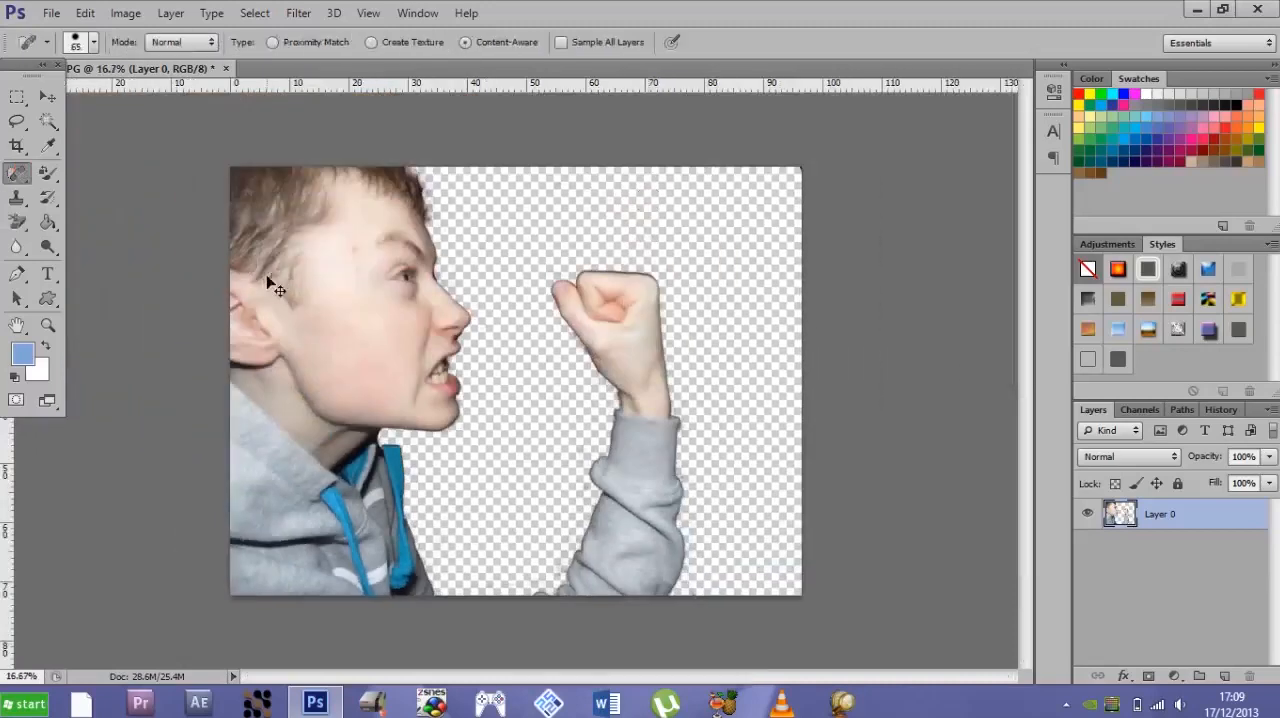
key("ctrl+plus")
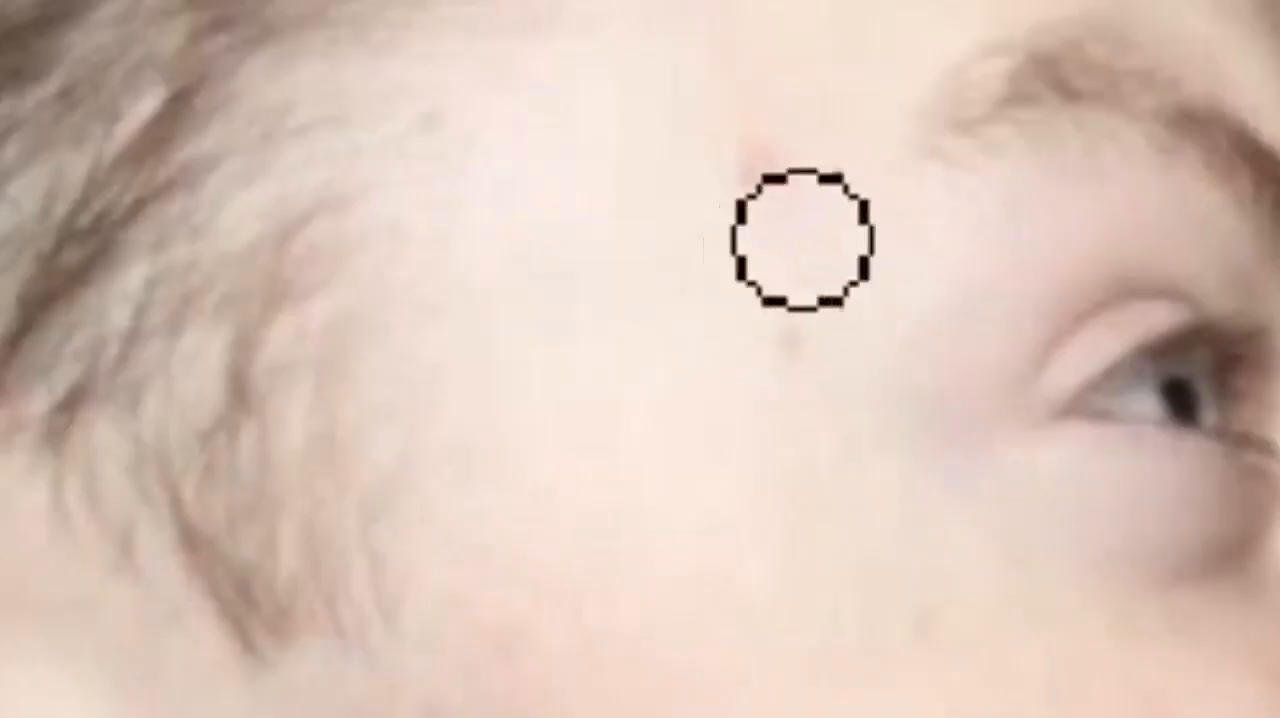
left_click(281, 200)
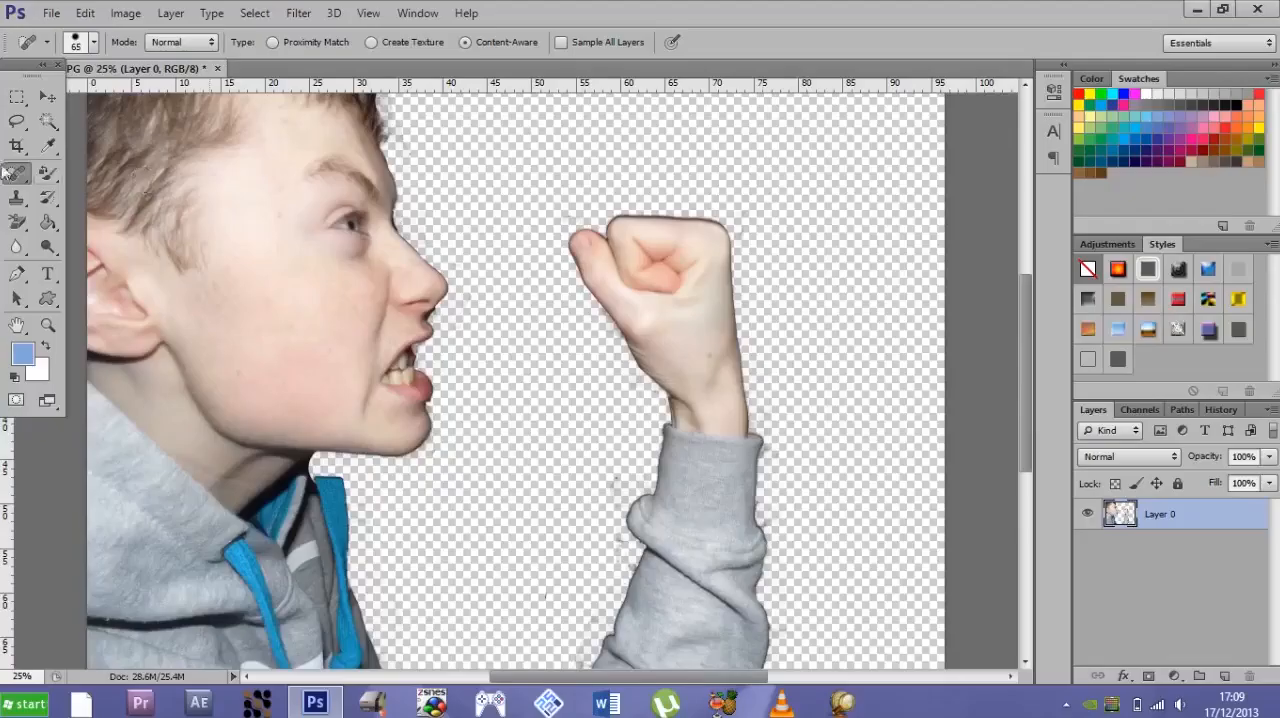
key("ctrl+minus")
key("ctrl+minus")
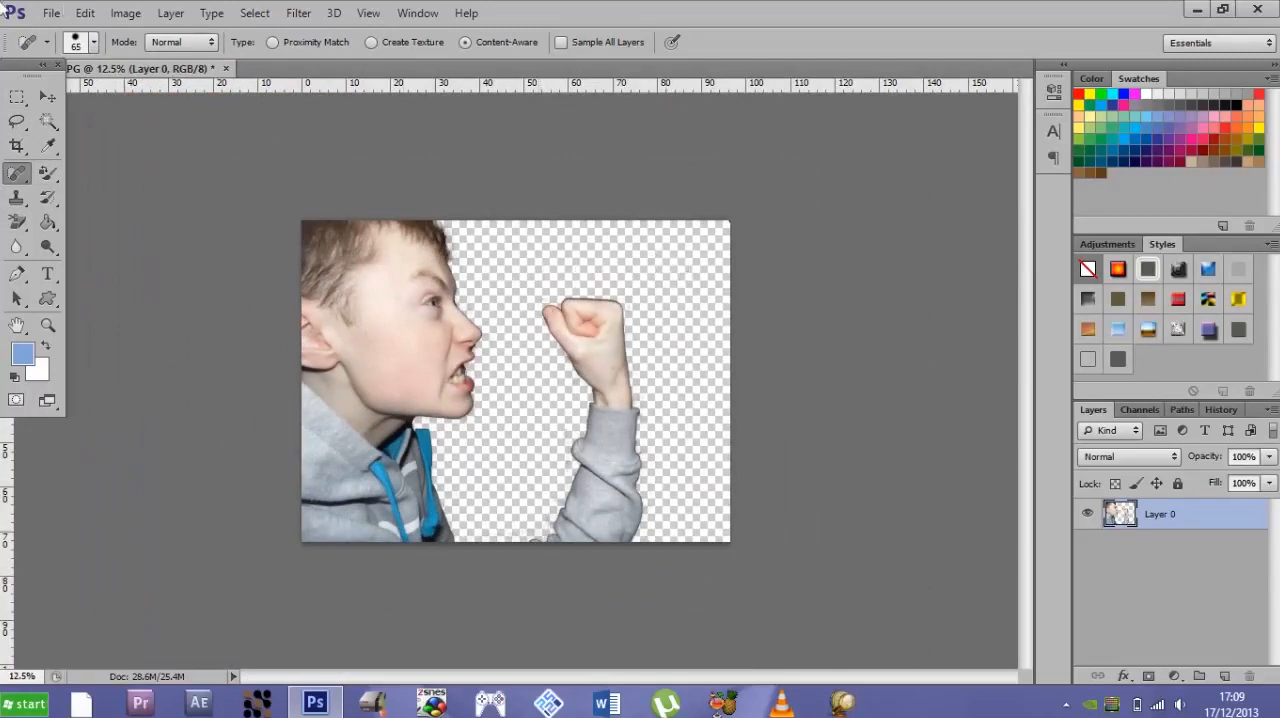
left_click(51, 13)
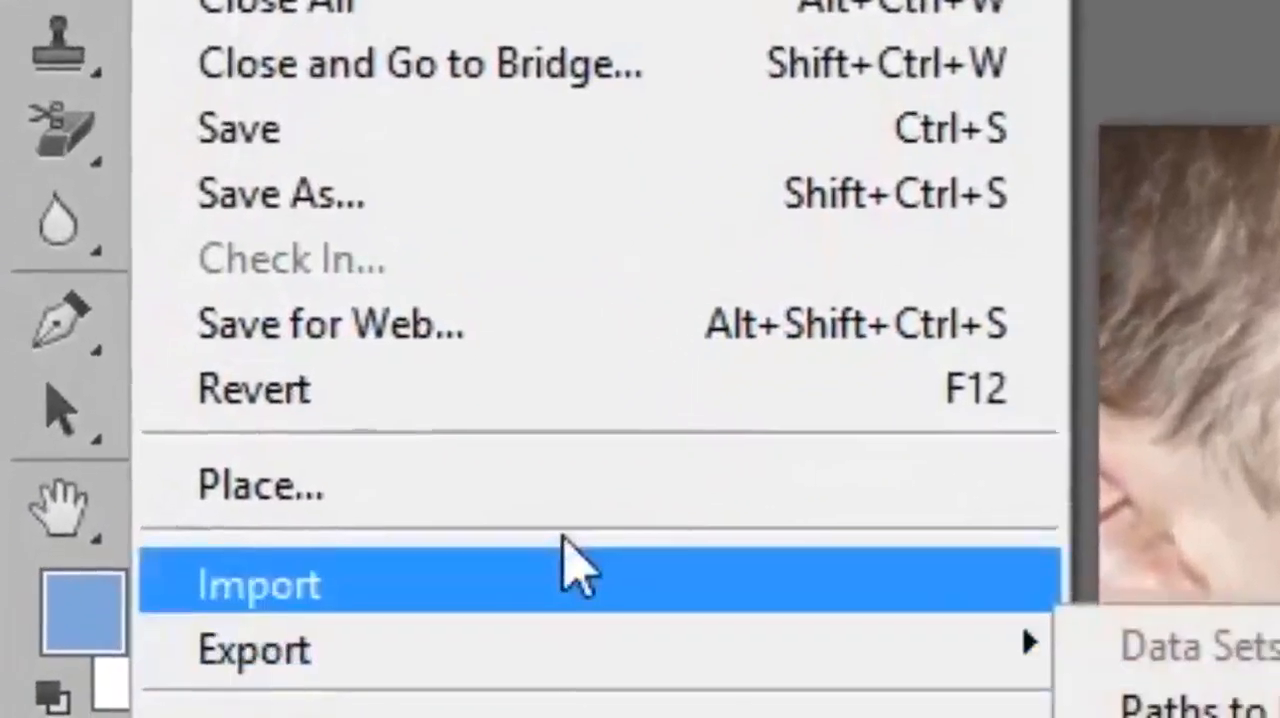
left_click(570, 498)
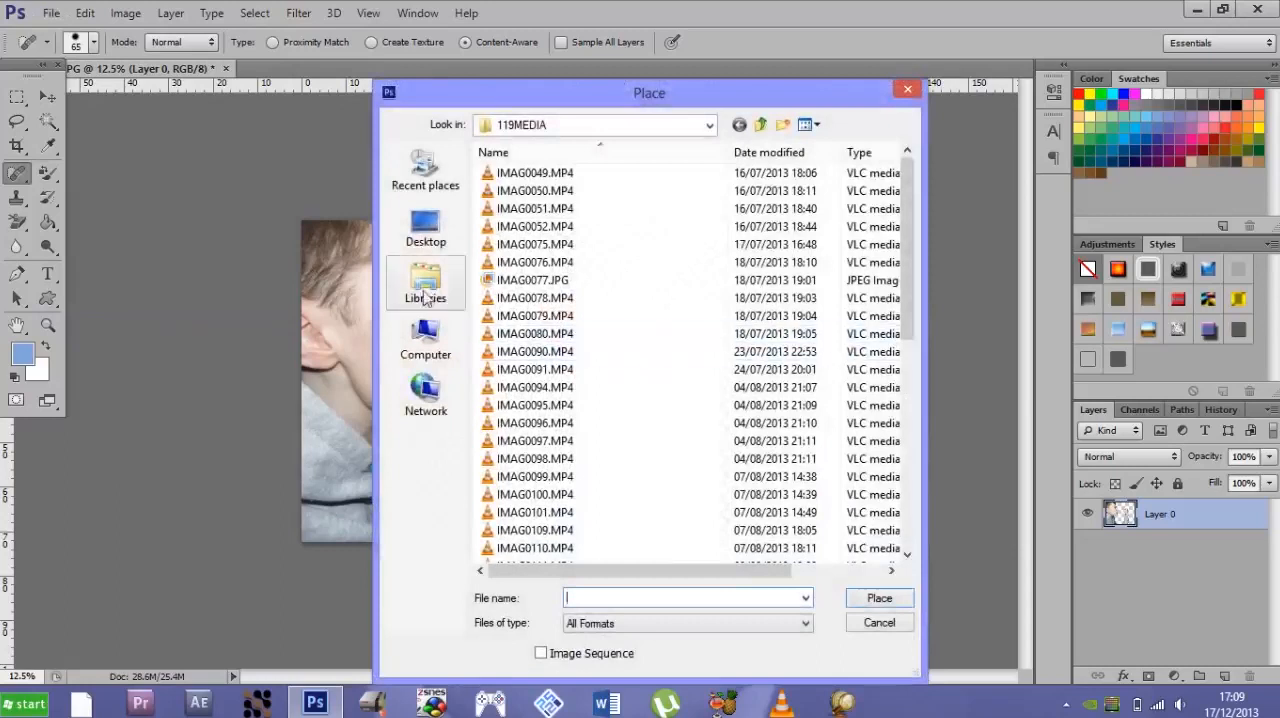
left_click(426, 290)
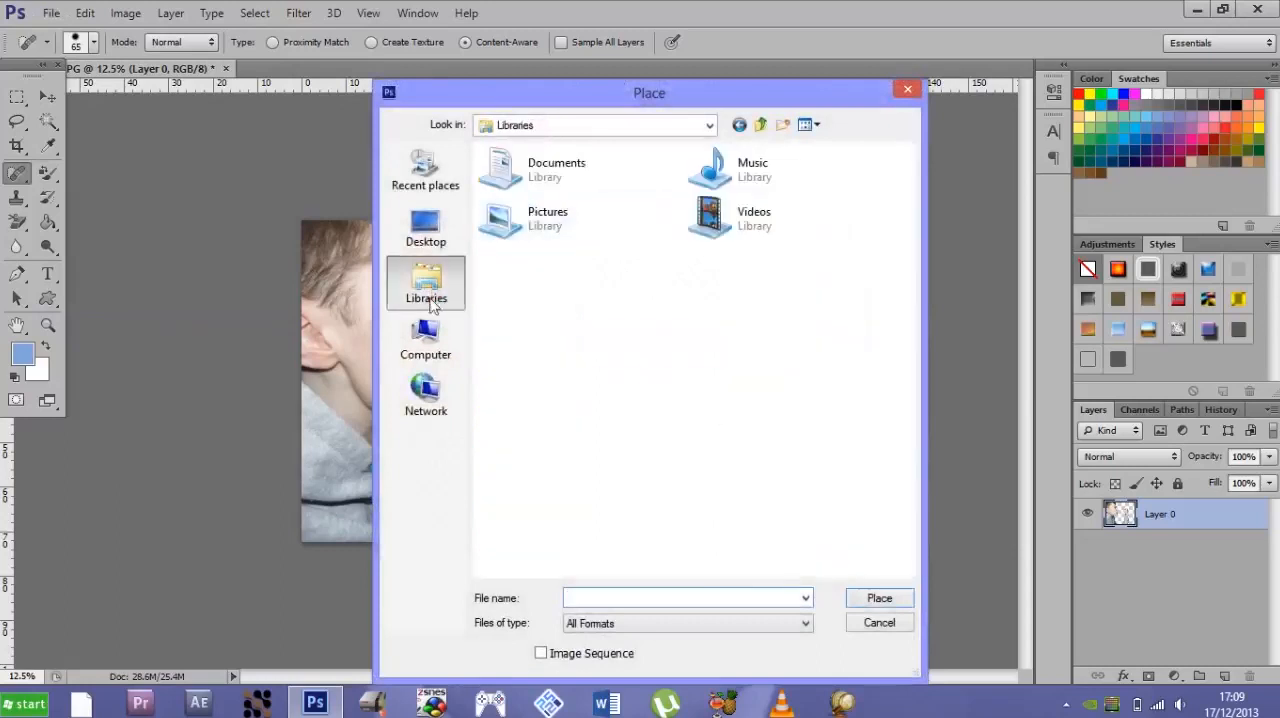
double_click(545, 225)
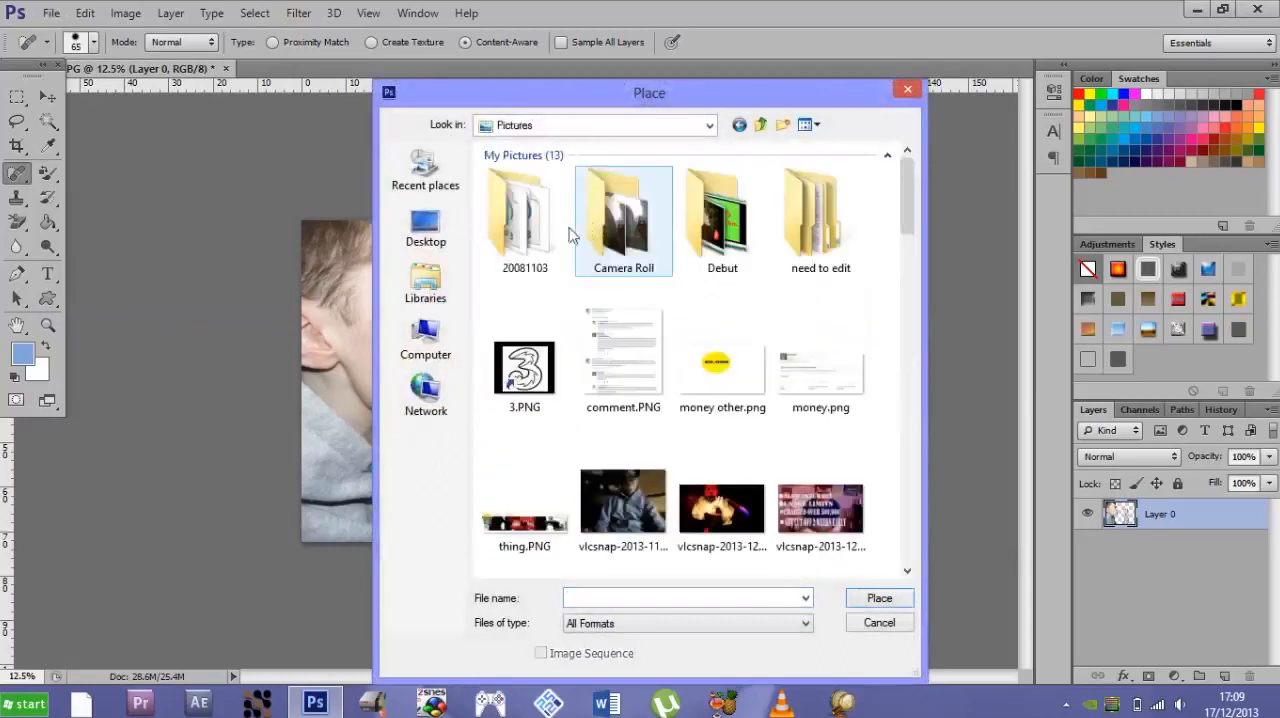
left_click(903, 218)
mouse_move(903, 218)
left_mouse_down()
mouse_move(912, 300)
mouse_move(913, 236)
left_mouse_up()
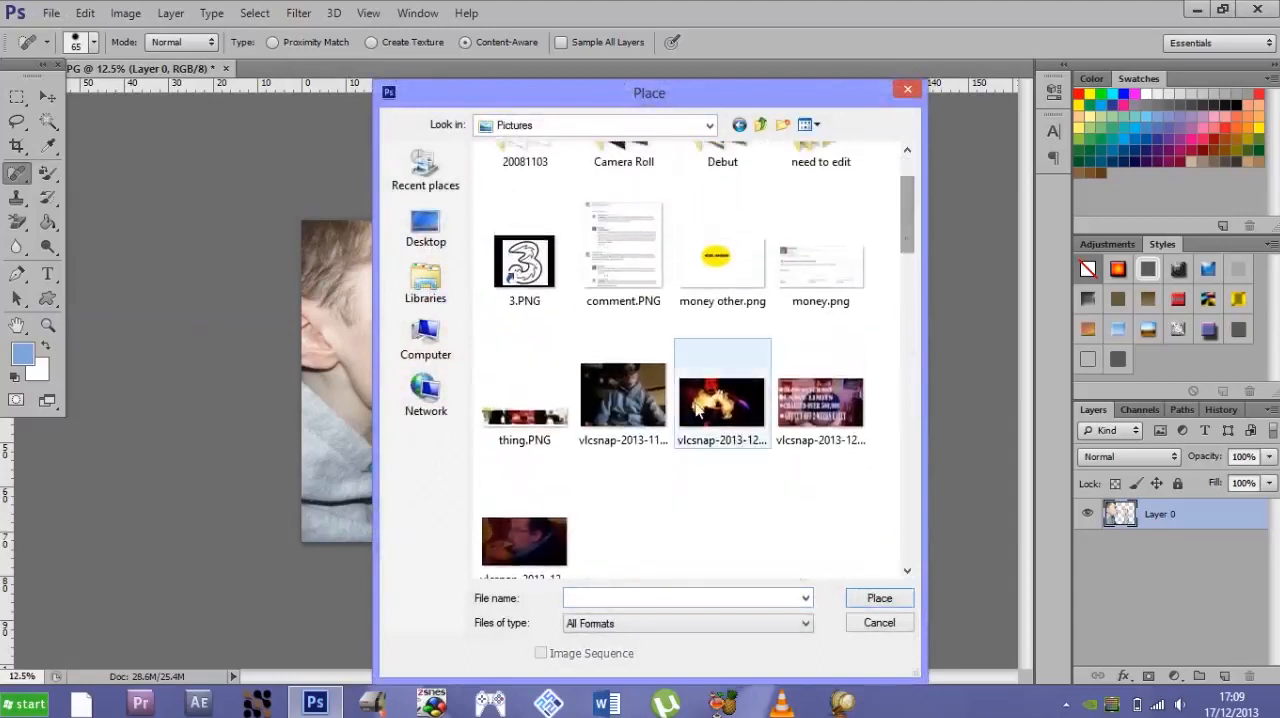
left_click(722, 405)
left_click(877, 598)
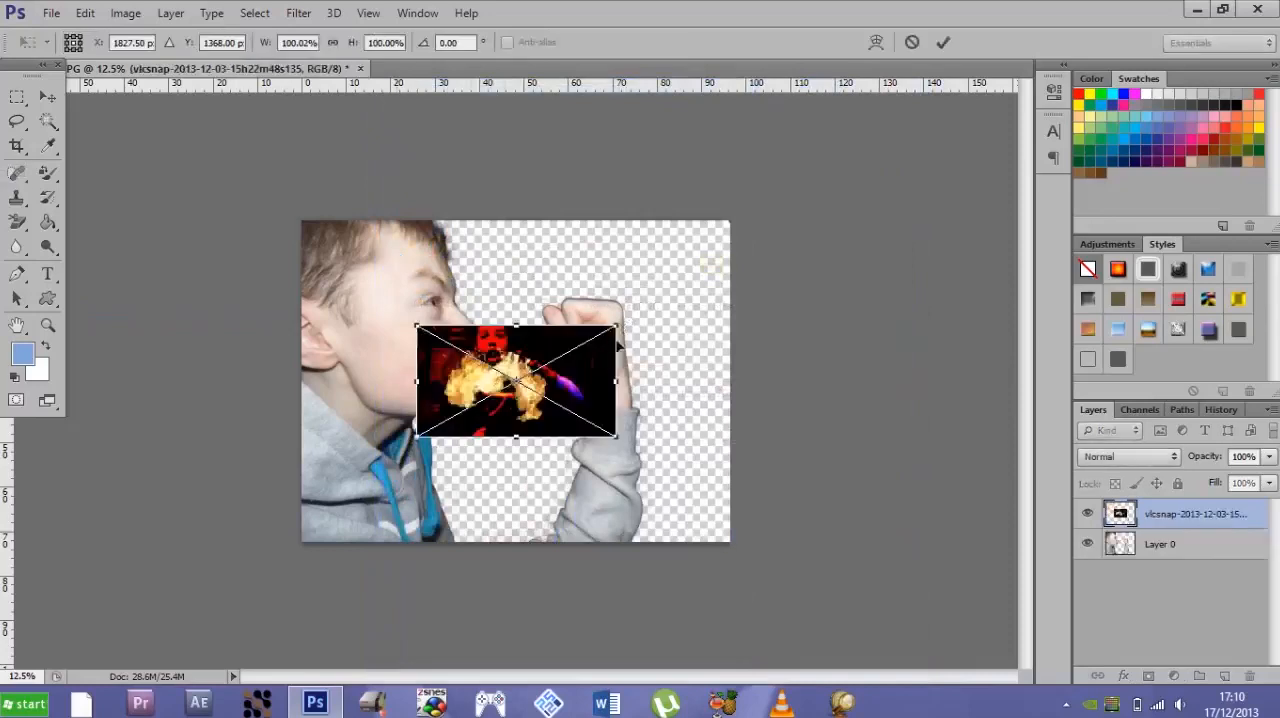
- Stretch the placed vlcsnap image over the whole canvas and move its layer below Layer 0
left_click_drag(617, 325, 729, 221)
left_click_drag(575, 438, 574, 541)
left_click_drag(340, 382, 302, 378)
key("j")
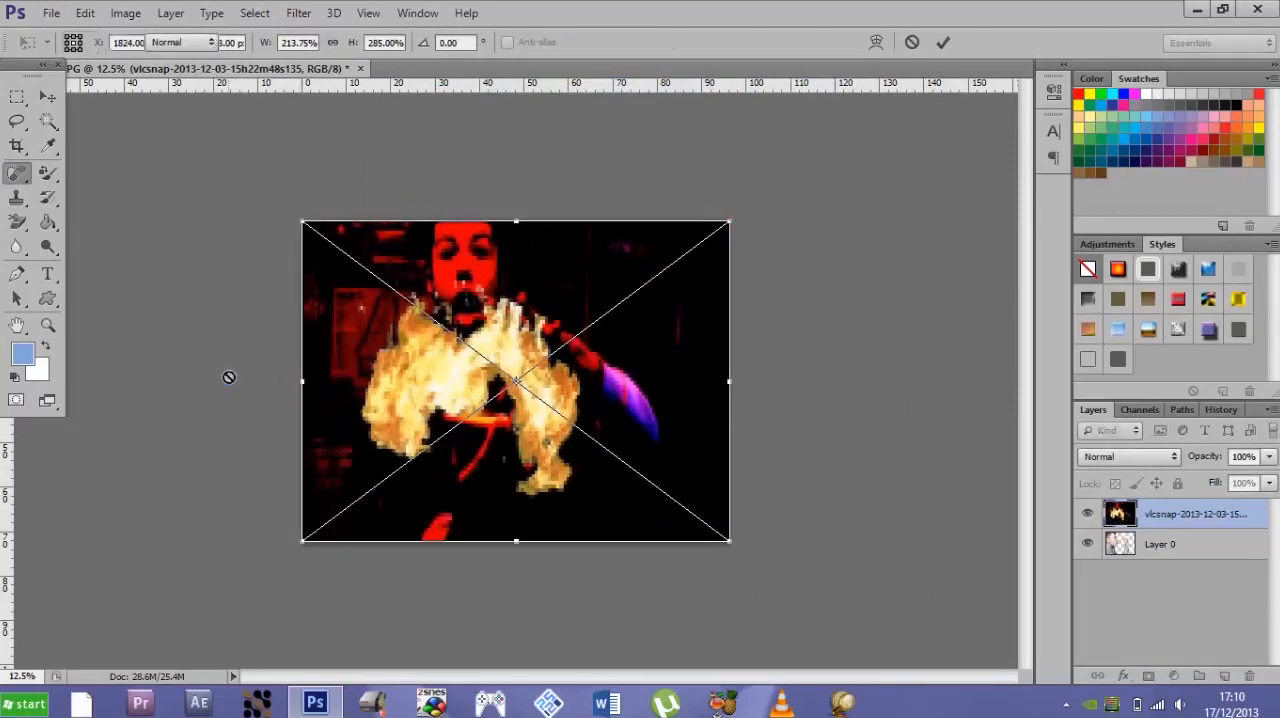
key("Return")
left_click_drag(1200, 534, 1194, 570)
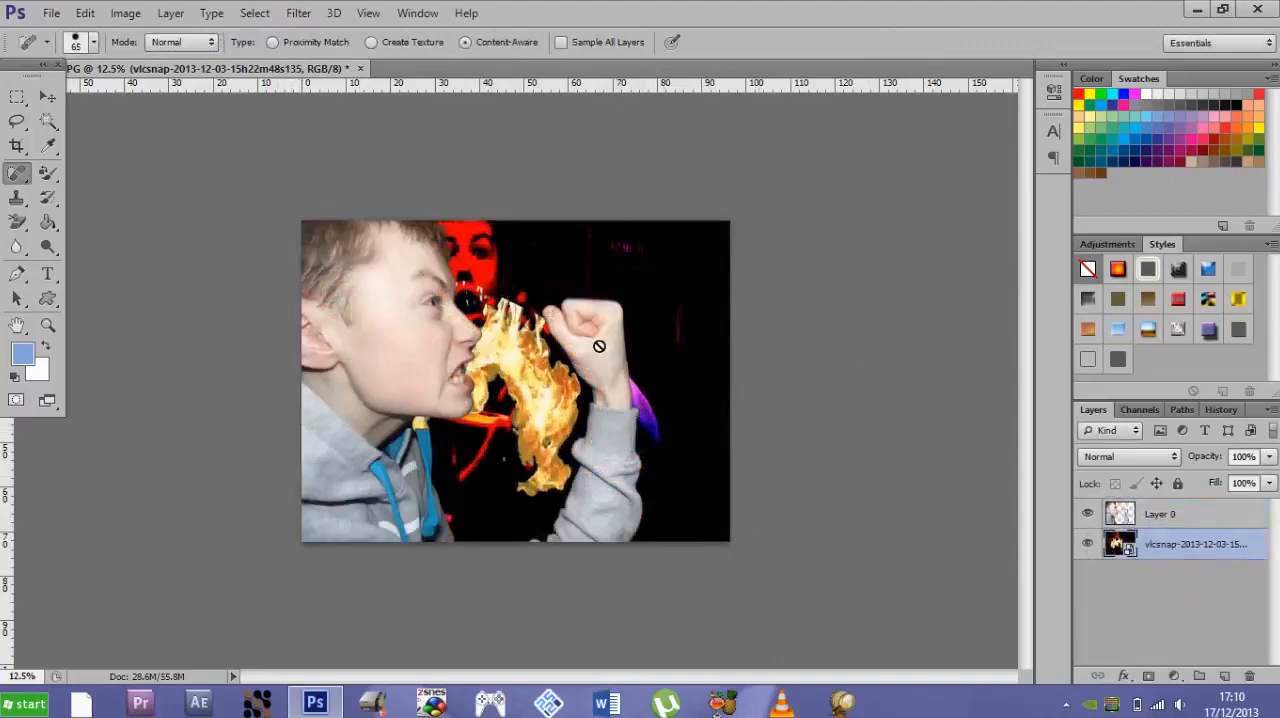
- Rasterize the vlcsnap layer, shift it behind the boy's head and stretch it until it covers the canvas
left_click(544, 300)
key("Return")
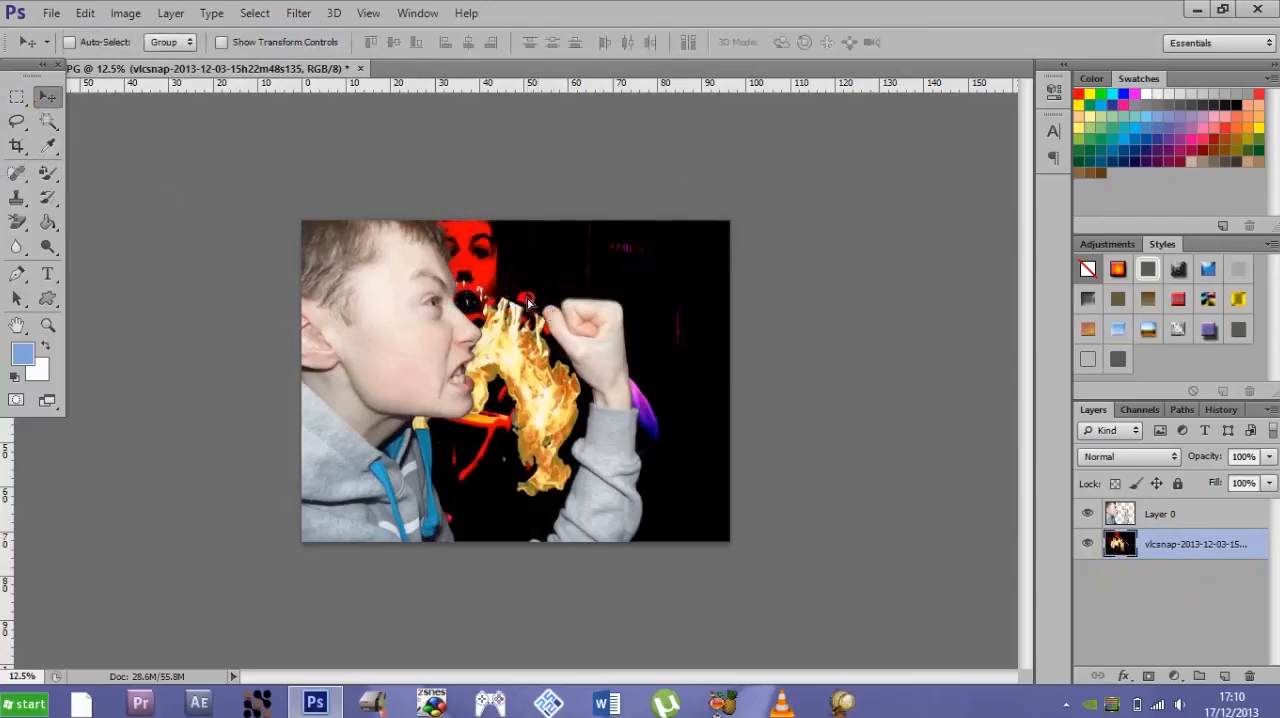
left_click_drag(527, 300, 423, 337)
key("ctrl+t")
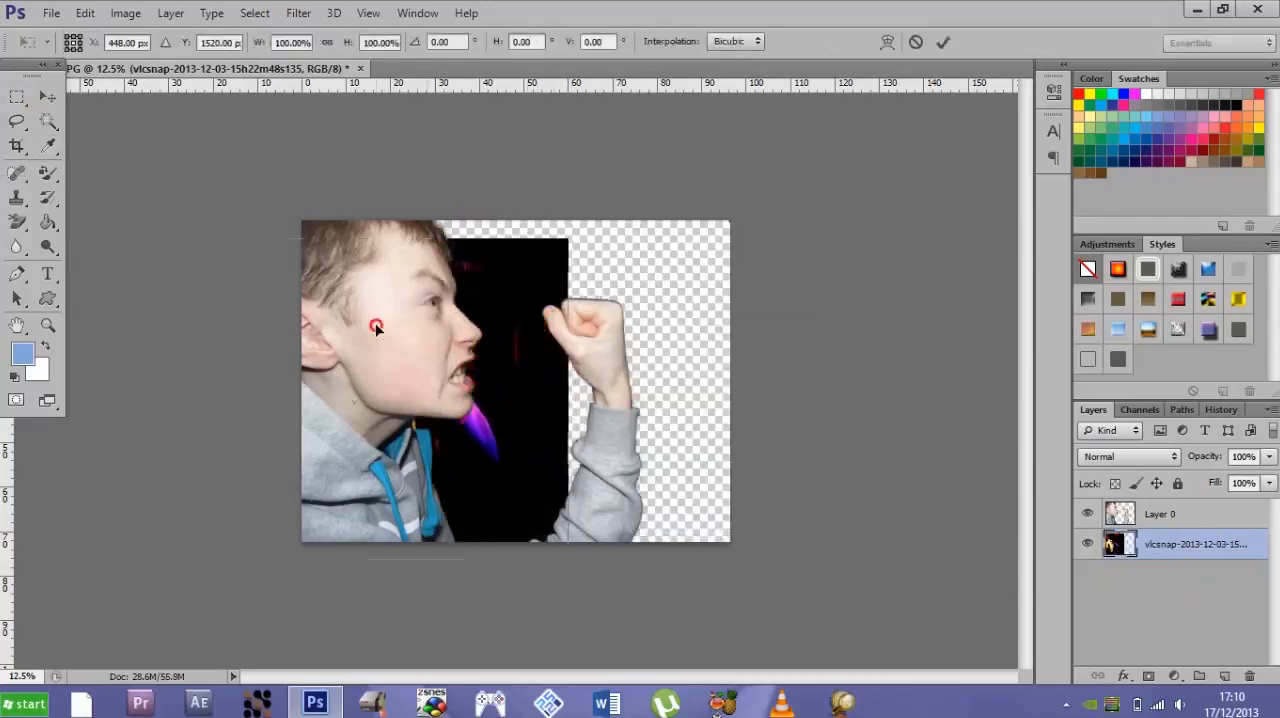
left_click_drag(570, 241, 729, 212)
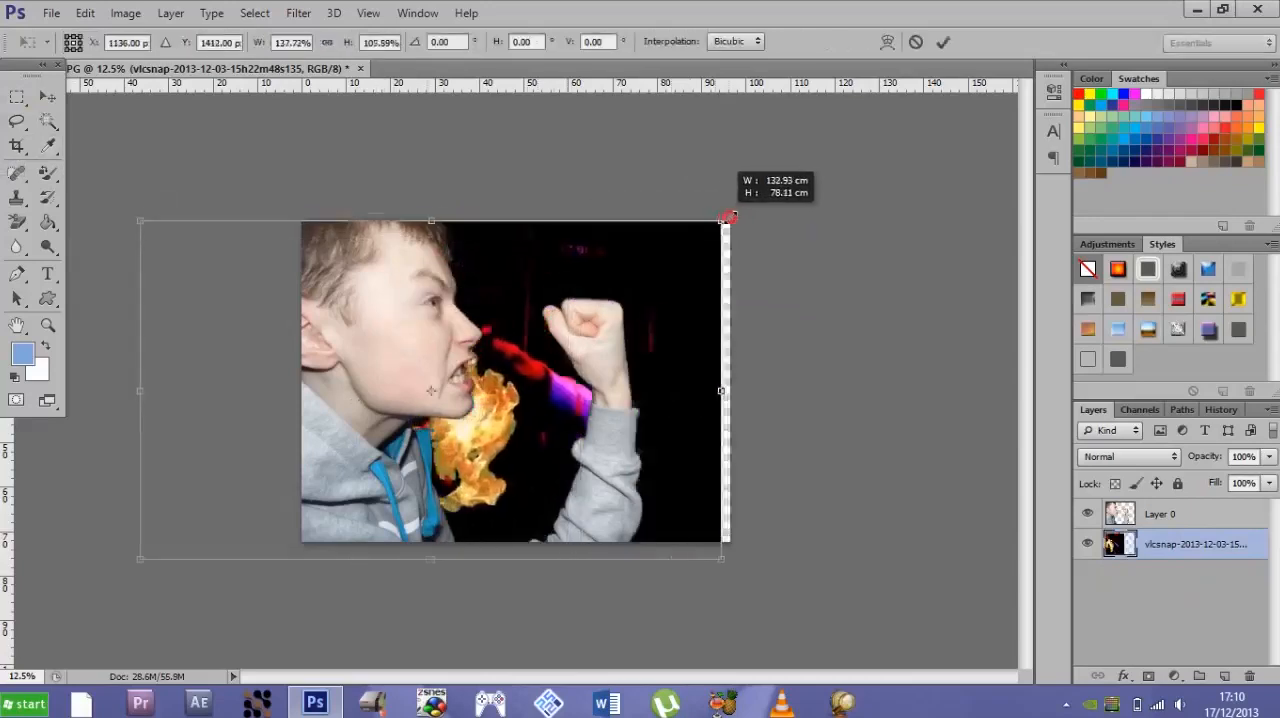
left_click_drag(546, 284, 410, 289)
left_click_drag(626, 392, 738, 393)
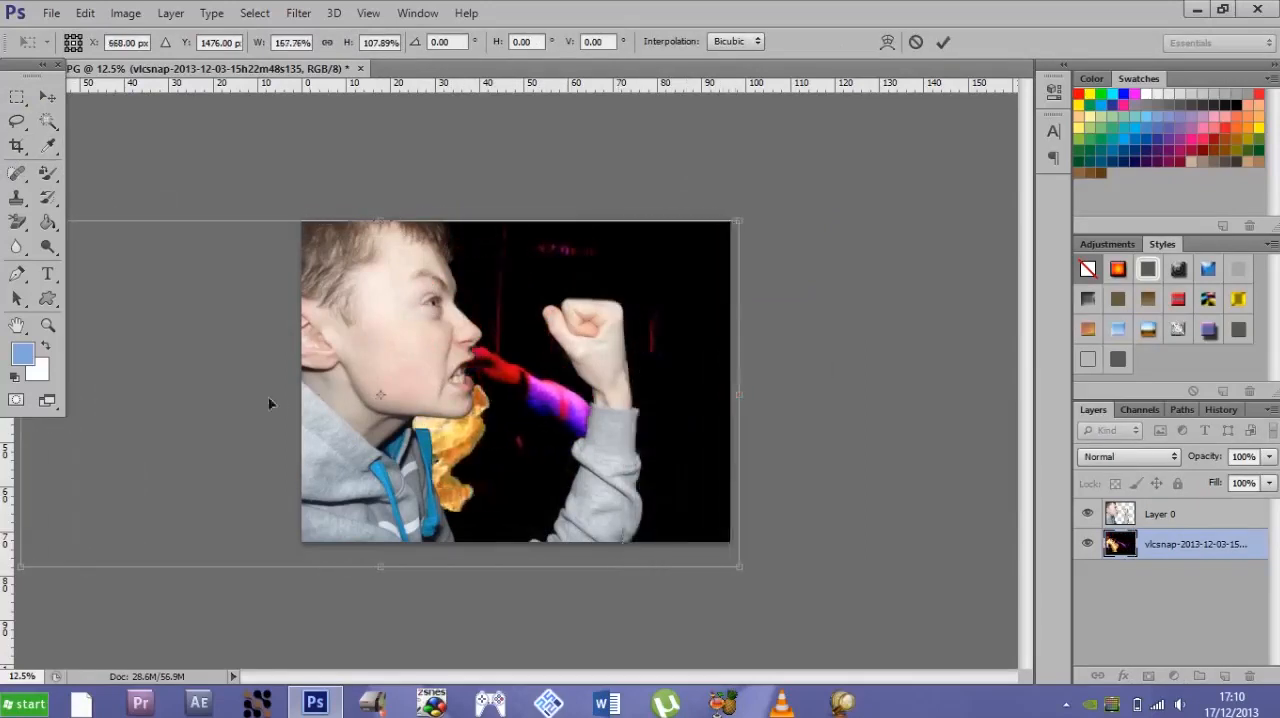
- Apply the transformation and delete the vlcsnap background layer
right_click(1189, 551)
left_click(759, 373)
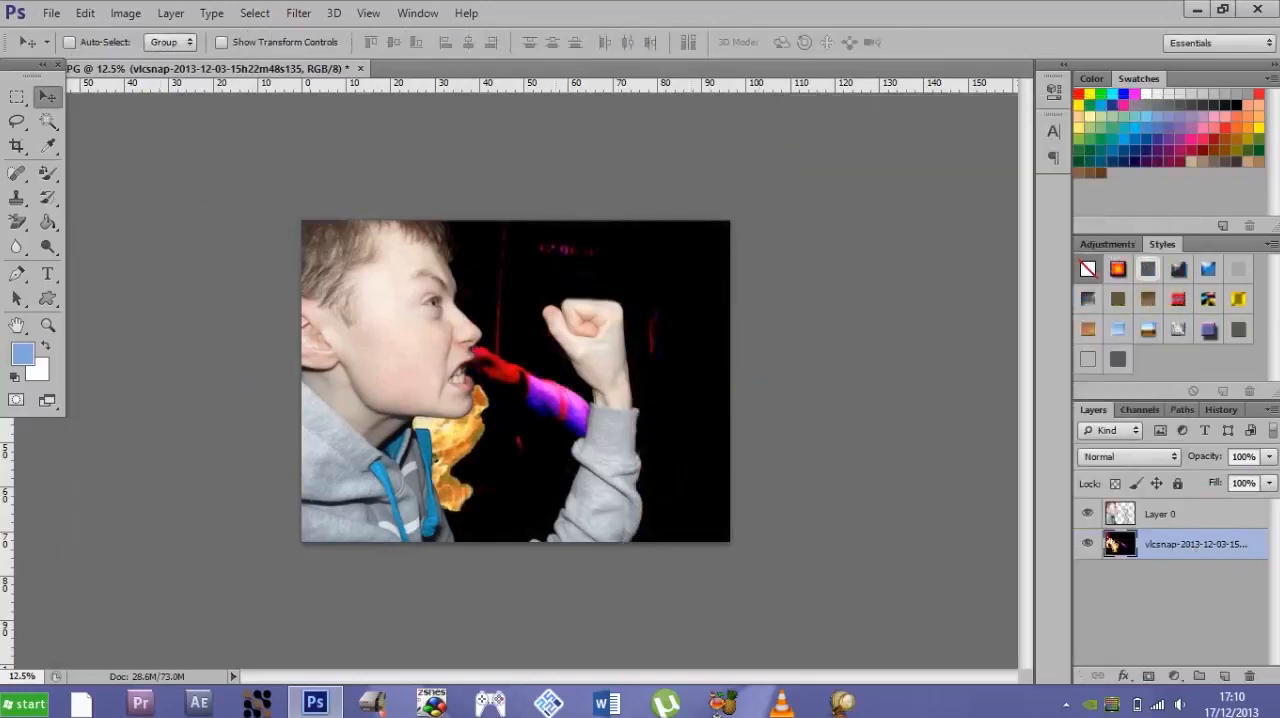
left_click(1249, 676)
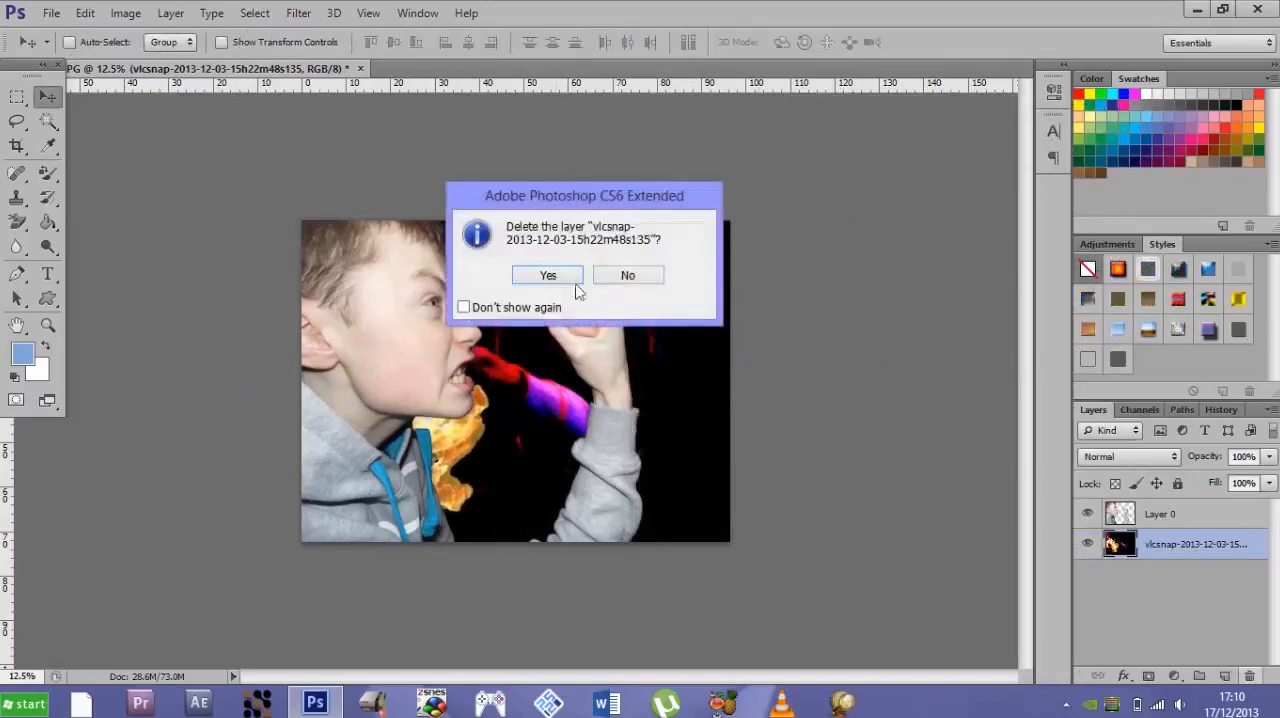
left_click(566, 270)
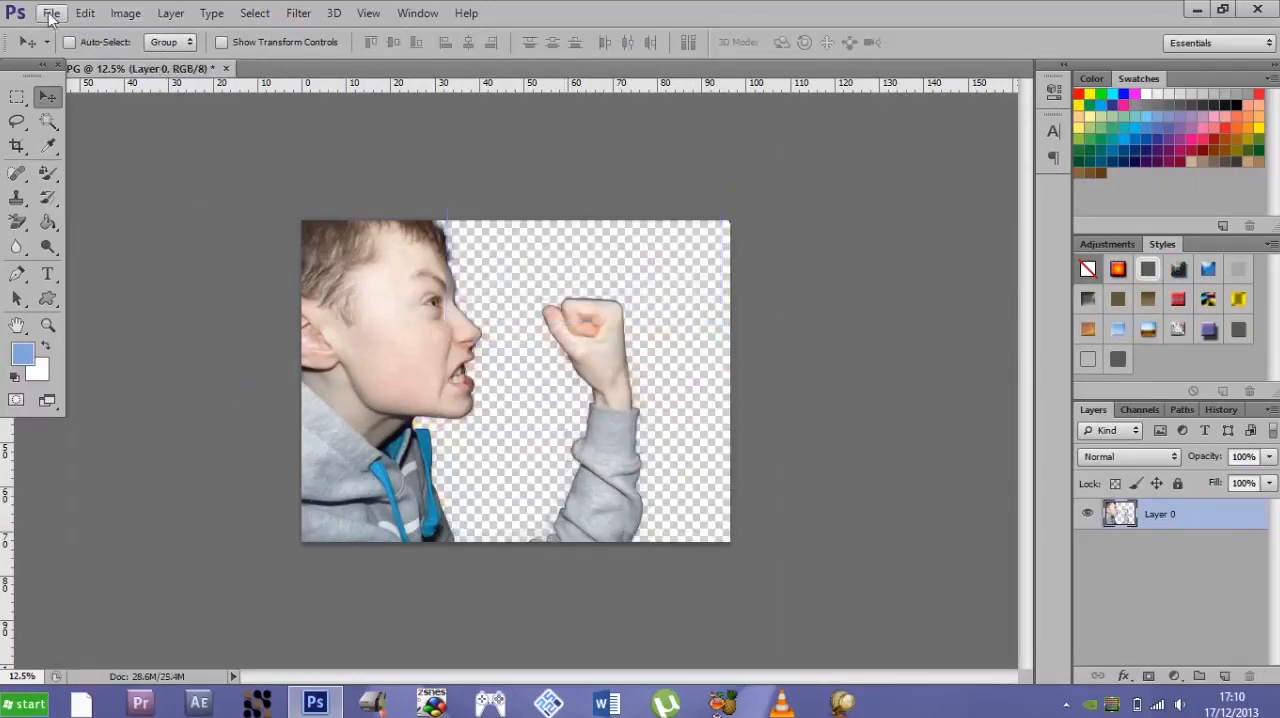
- Place explosion.jpg from the downloads folder on drive D: into the document
left_click(50, 13)
left_click(149, 319)
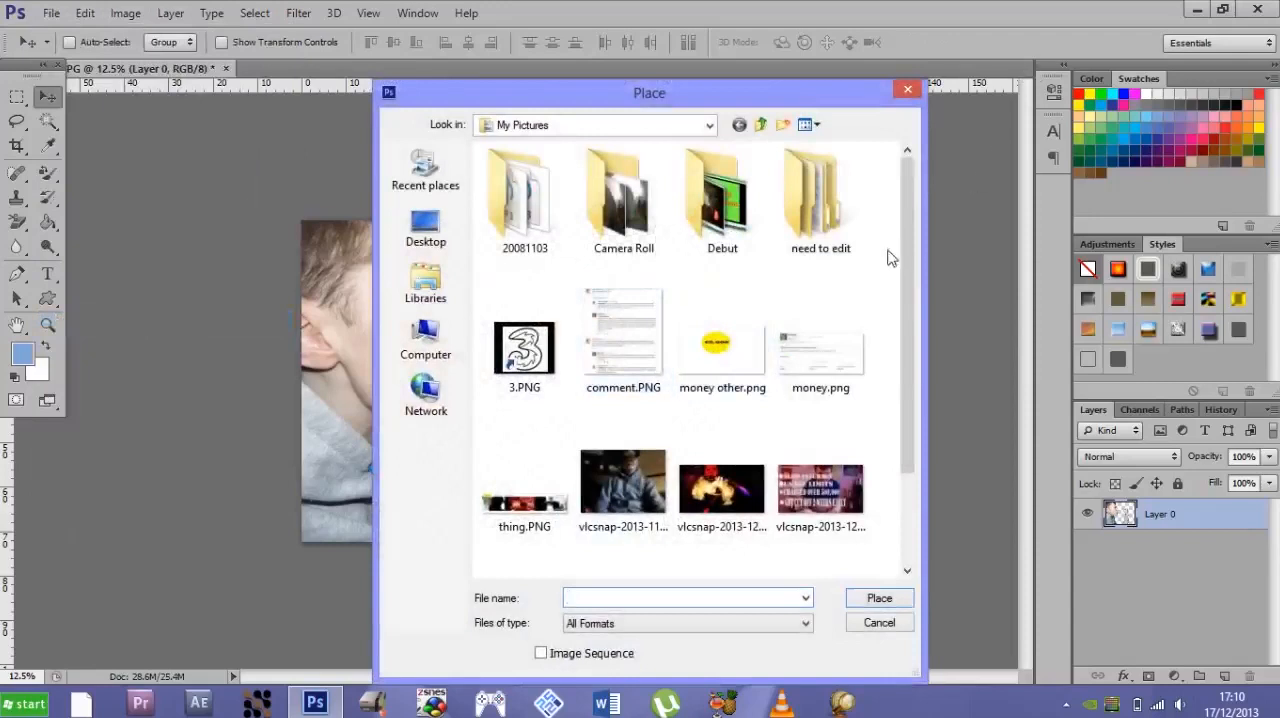
left_click(430, 232)
left_click(435, 285)
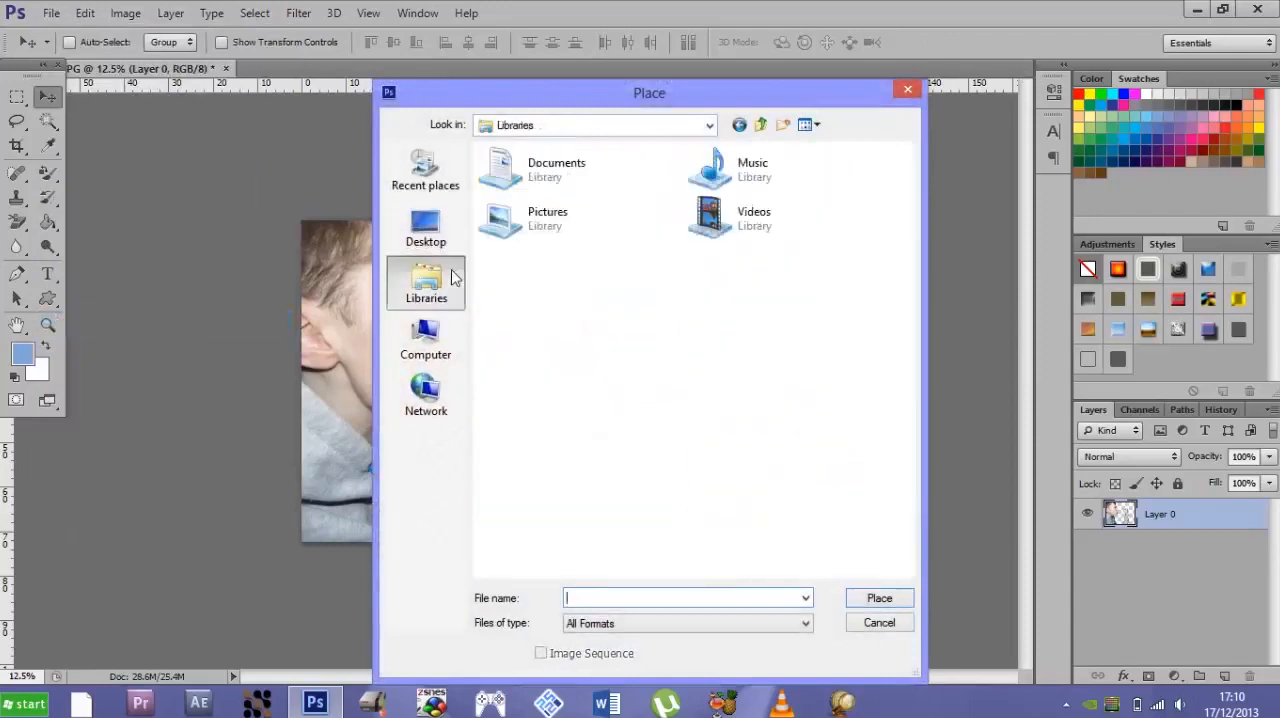
left_click(430, 338)
double_click(703, 210)
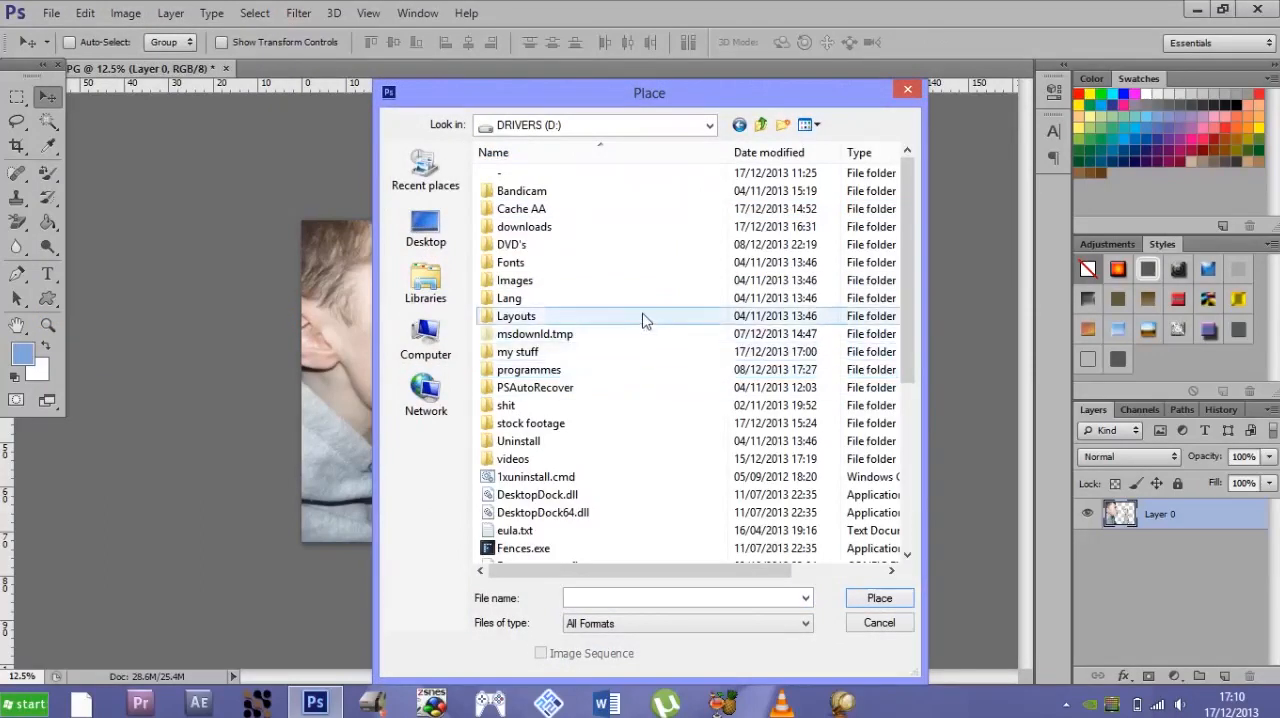
double_click(667, 230)
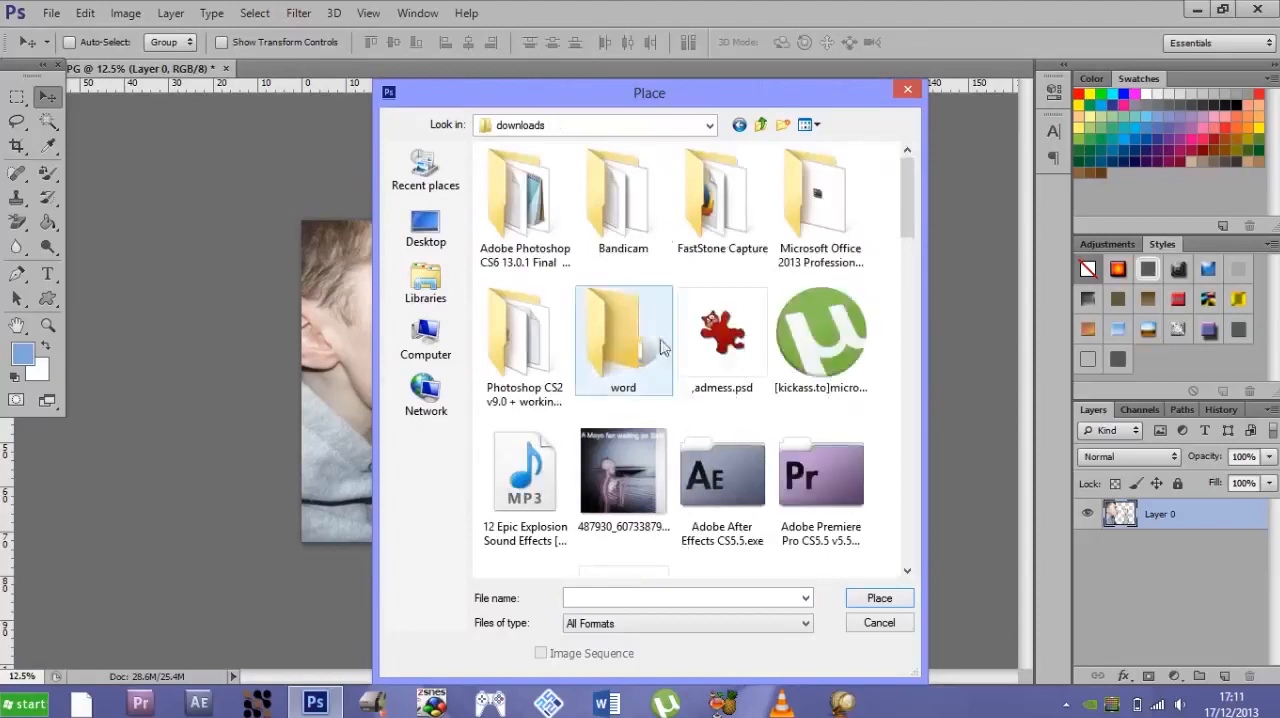
left_click_drag(908, 244, 883, 384)
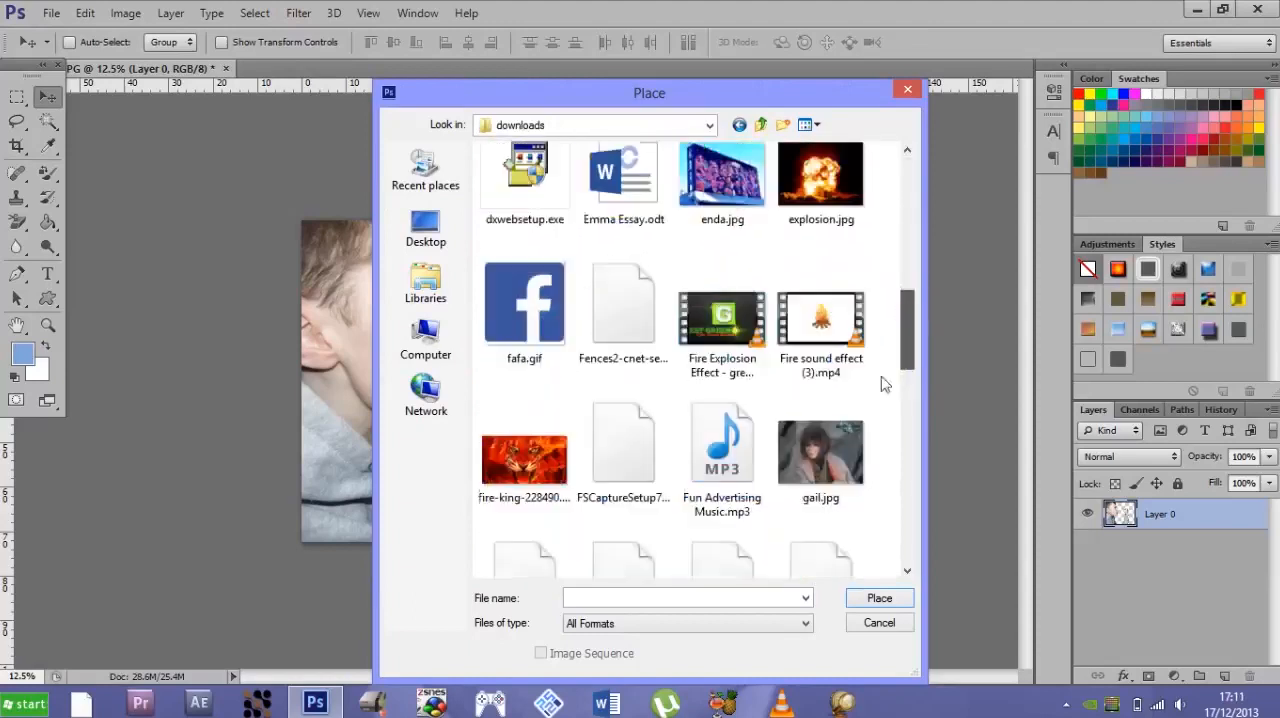
double_click(848, 212)
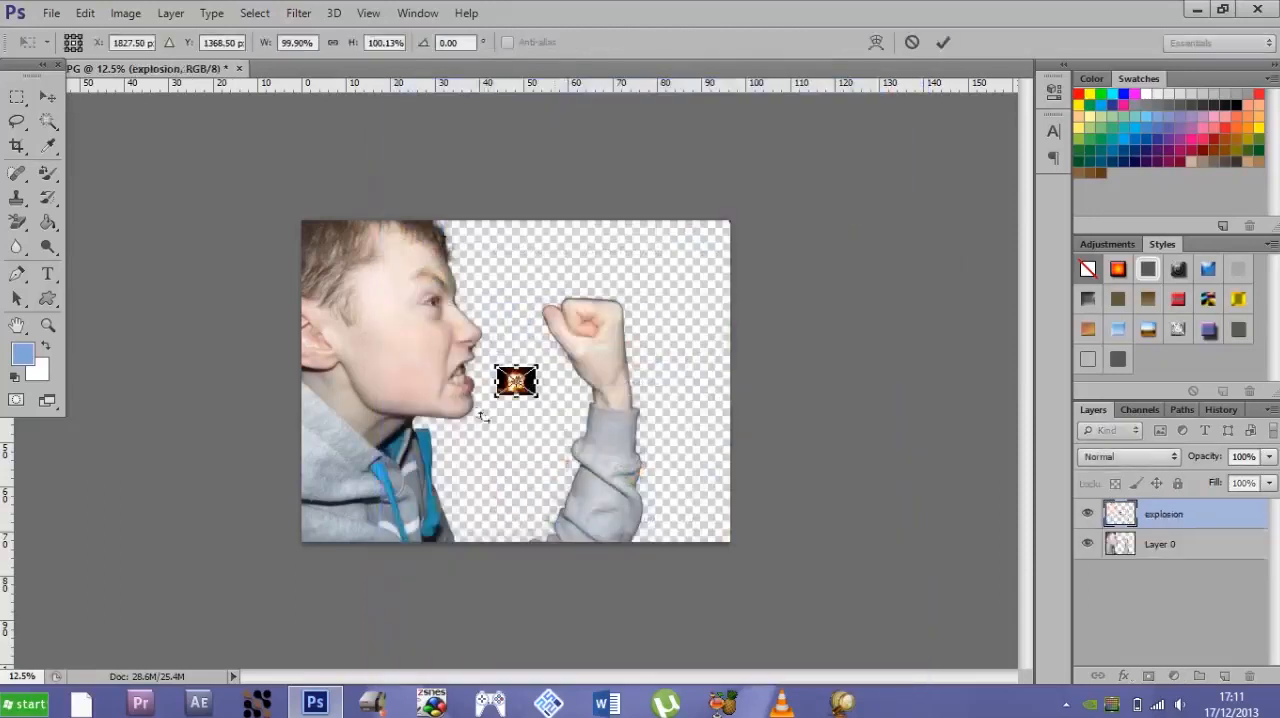
- Enlarge the explosion image beyond the canvas edges and move its layer below Layer 0
left_click_drag(536, 396, 765, 553)
left_click_drag(504, 376, 252, 193)
key("Return")
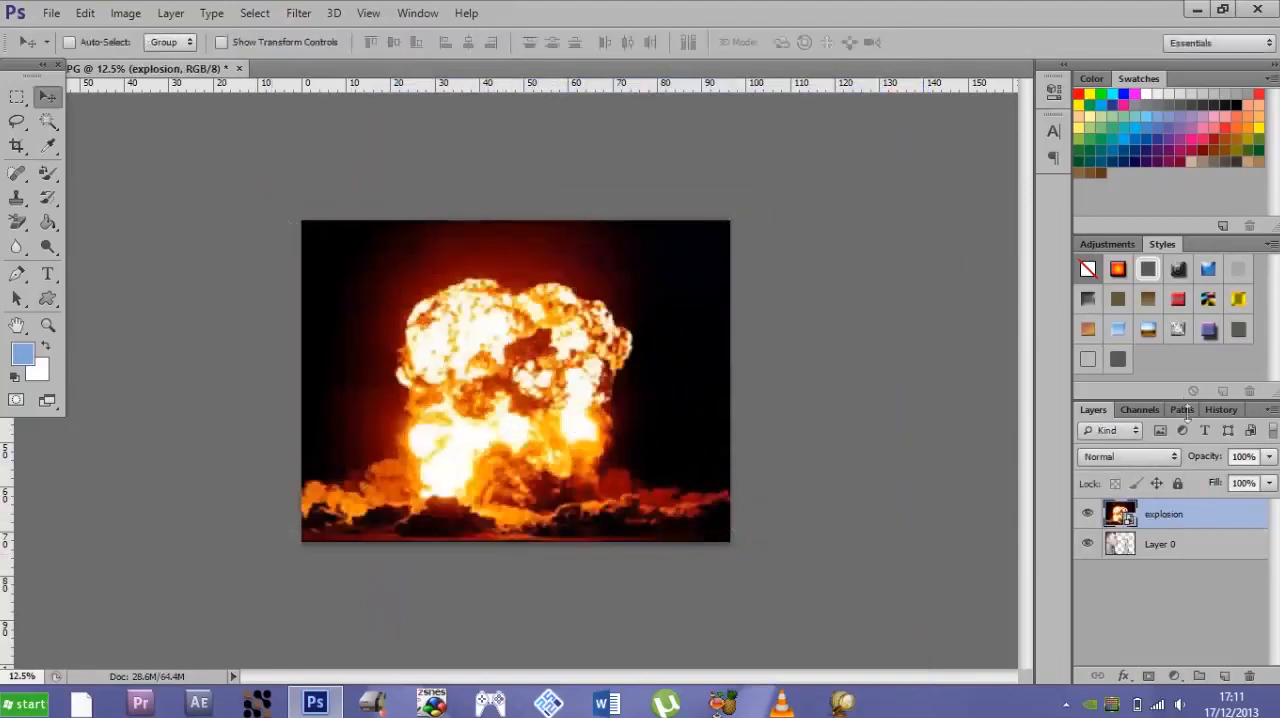
mouse_move(1173, 548)
left_mouse_down()
mouse_move(1163, 537)
mouse_move(1179, 566)
left_mouse_up()
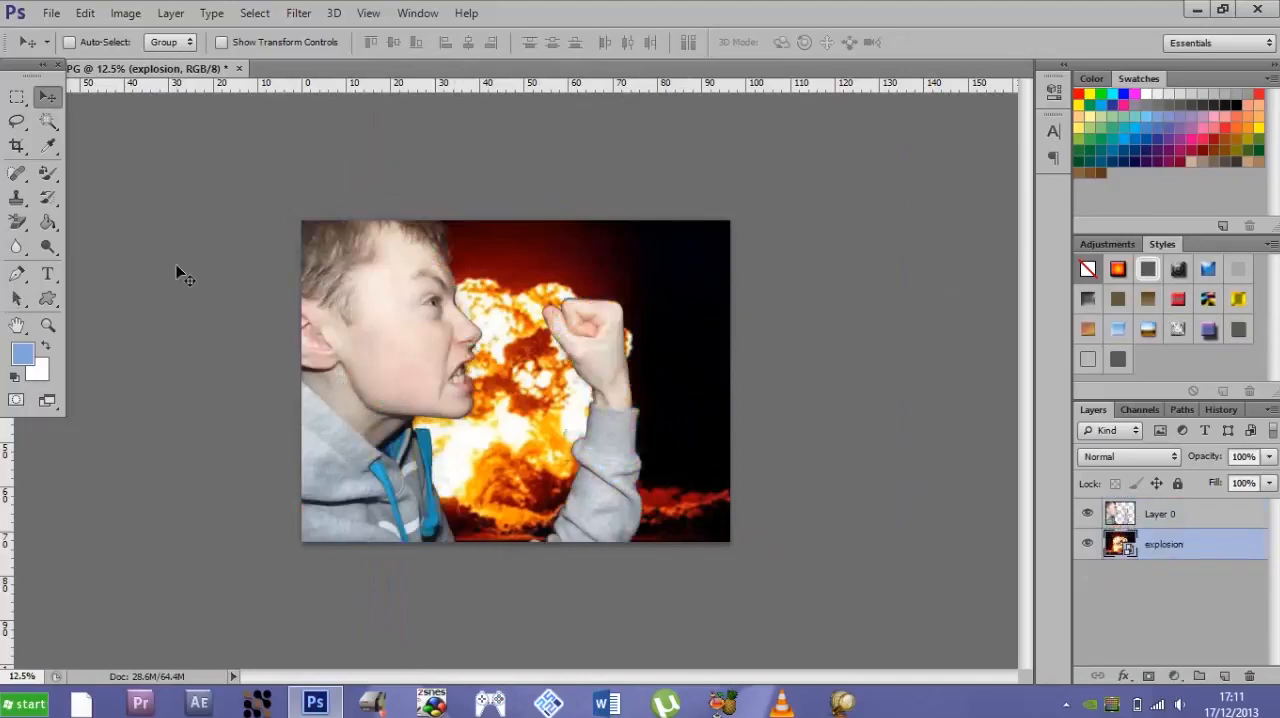
- Try the Background Eraser Tool on the explosion layer beside the boy's nose and undo the stroke
key("ctrl+plus")
key("ctrl+plus")
key("ctrl+plus")
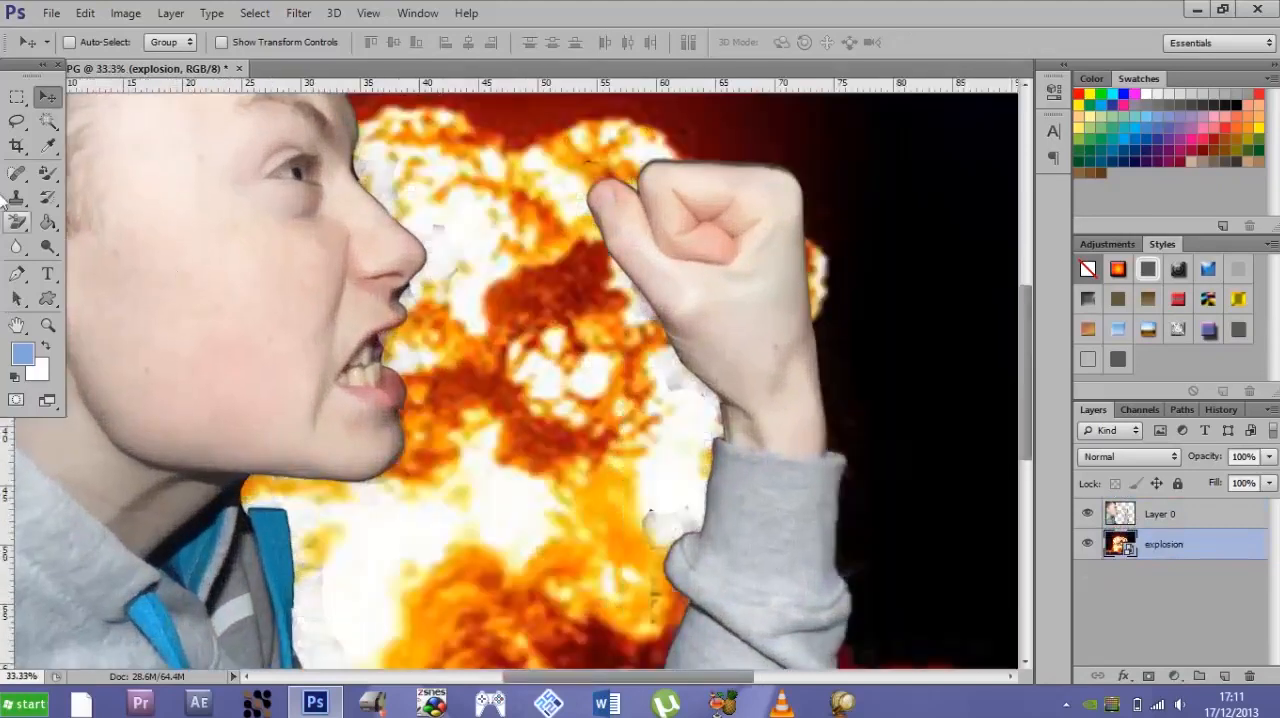
left_click(20, 224)
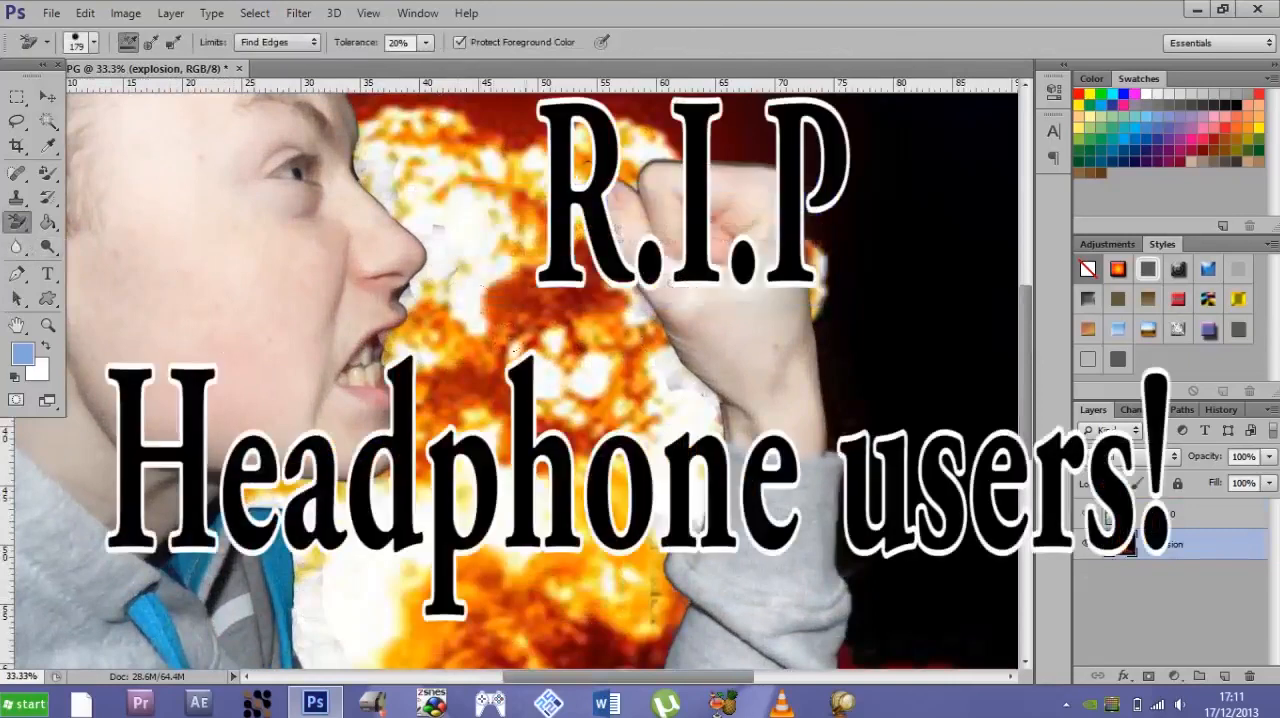
left_click_drag(466, 303, 448, 266)
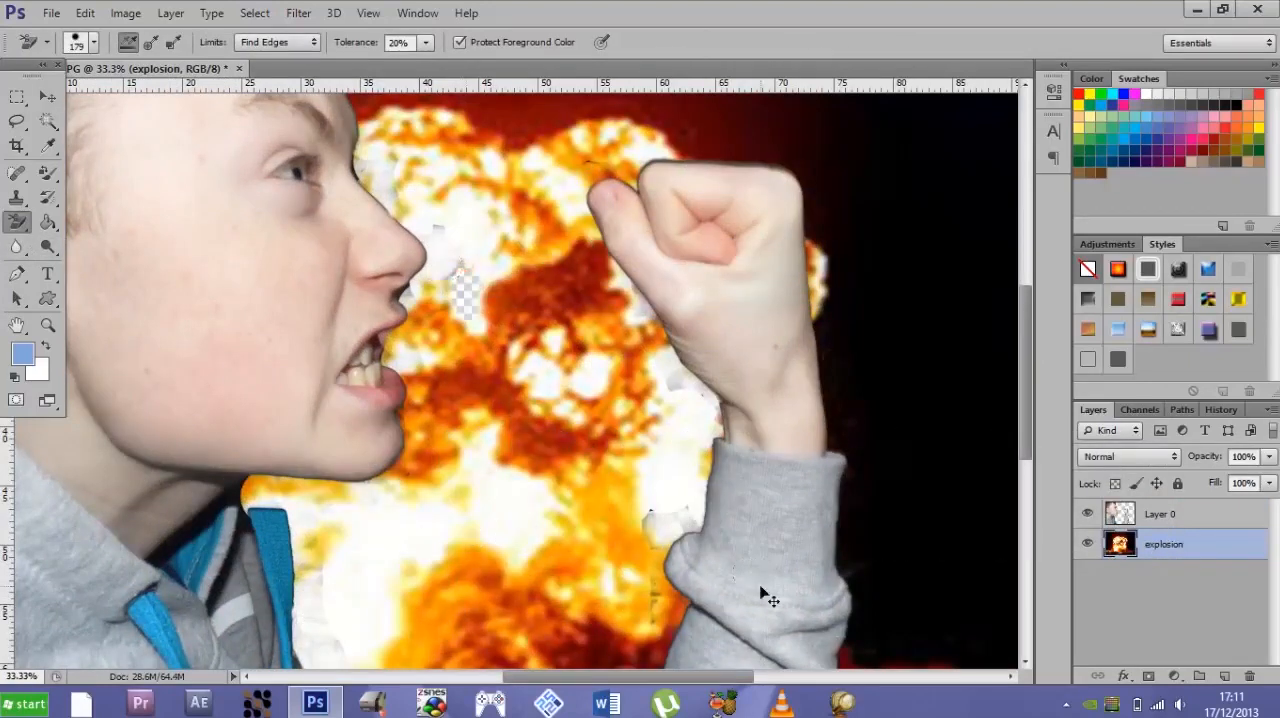
key("ctrl+z")
- Erase the leftover background along the boy's nose and mouth on Layer 0 with the Eraser Tool
left_click(1165, 513)
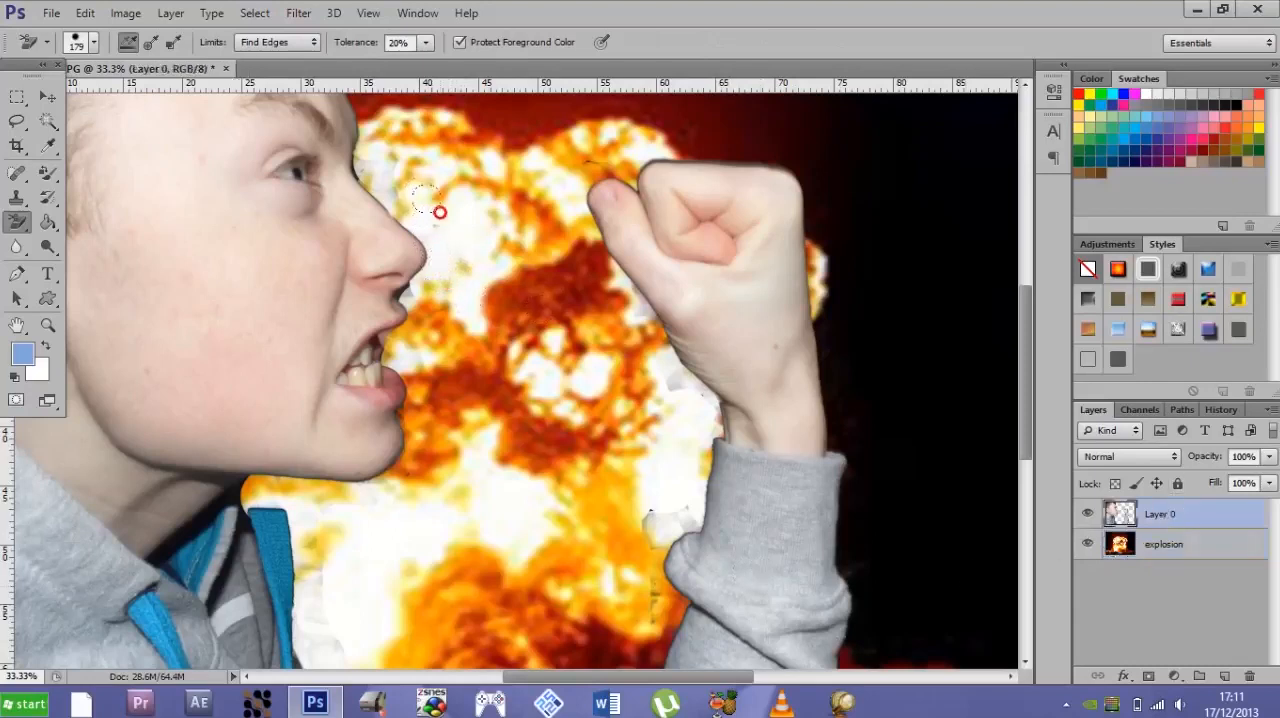
right_click(17, 222)
left_click(95, 219)
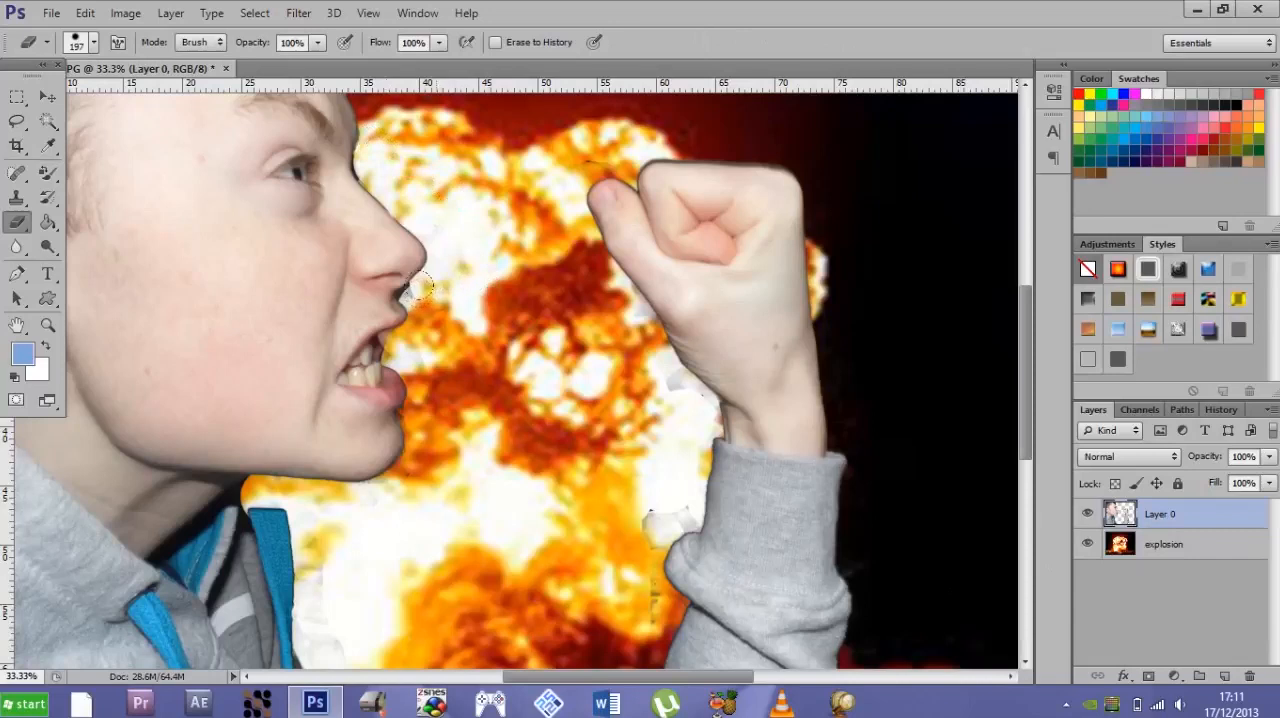
left_click_drag(405, 335, 398, 335)
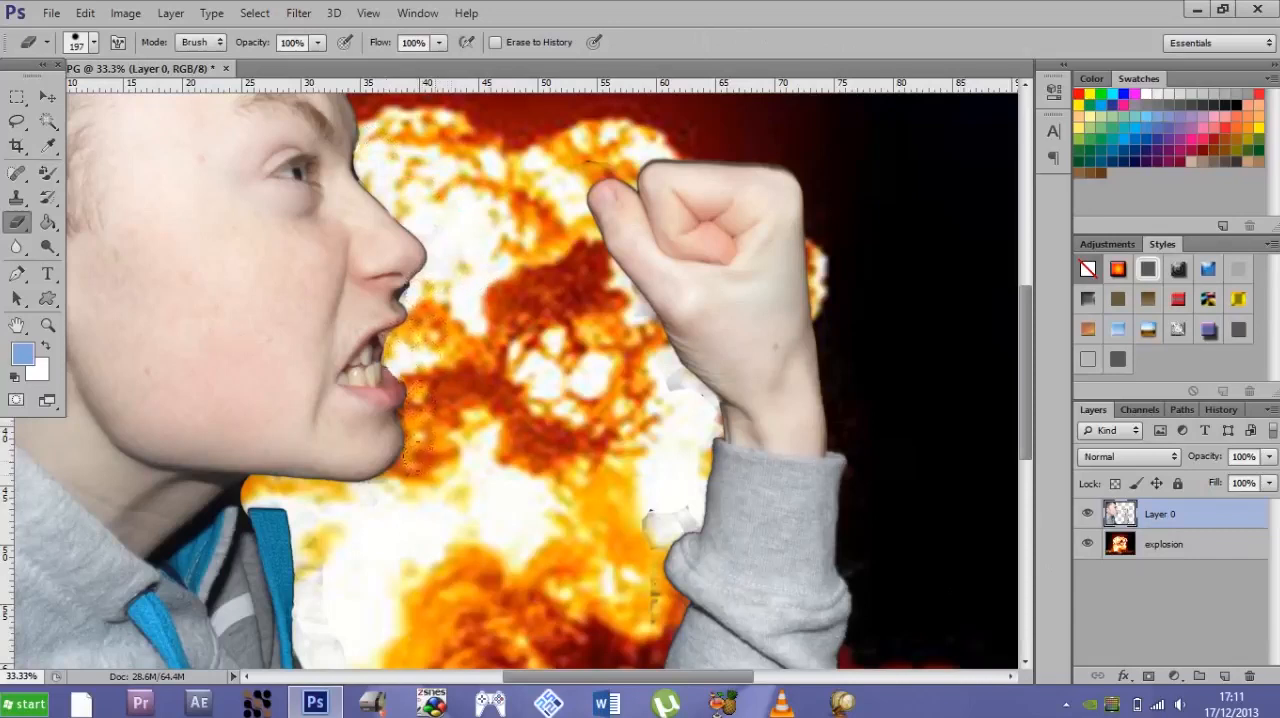
key("ctrl+minus")
key("ctrl+minus")
key("ctrl+minus")
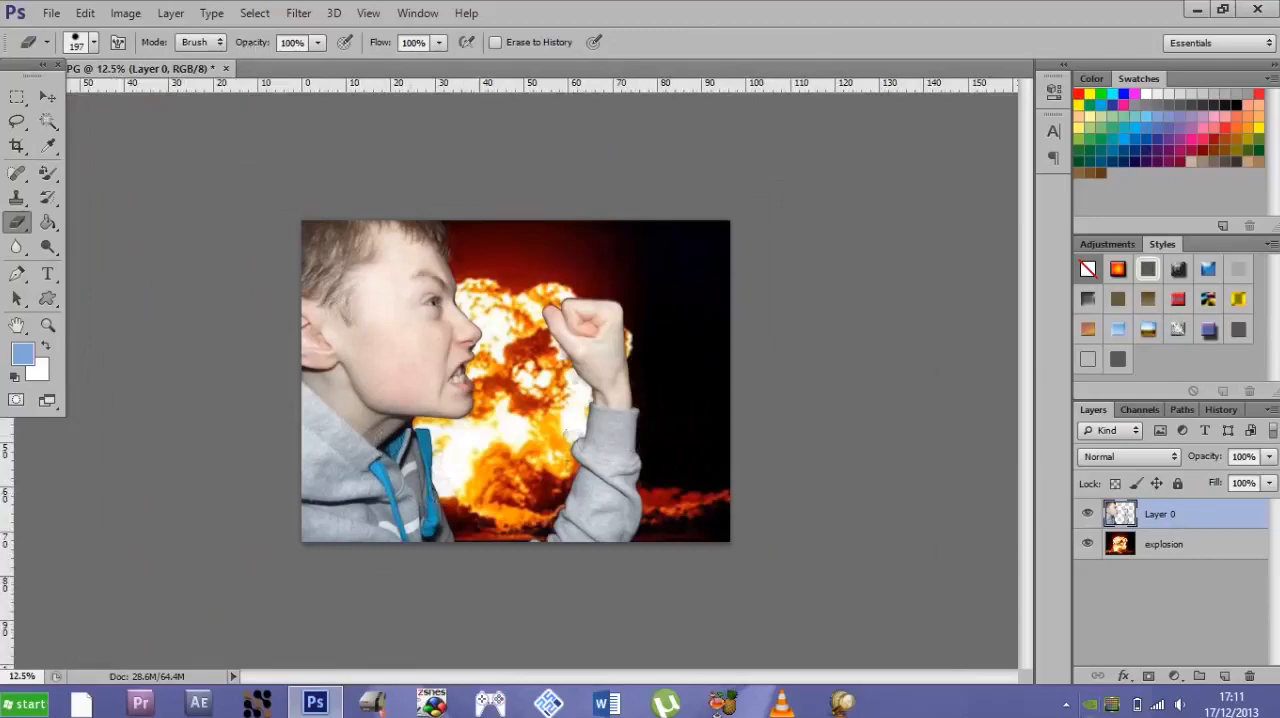
left_click(1066, 704)
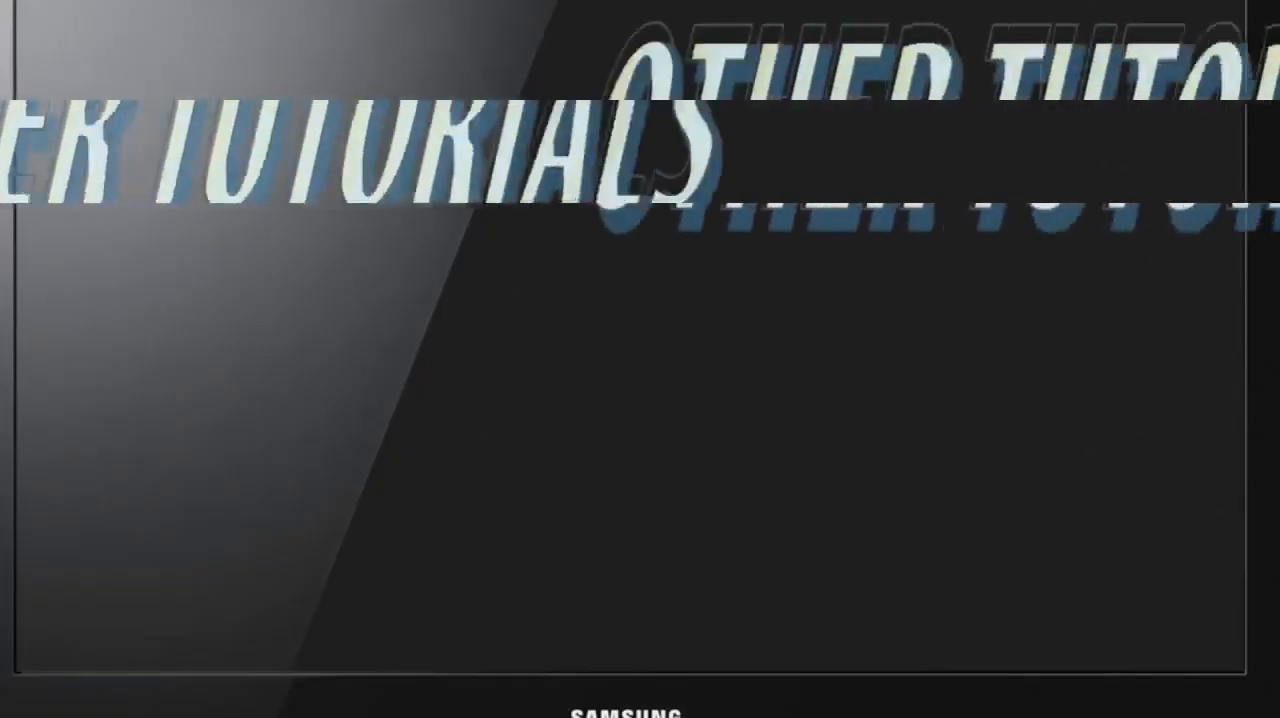